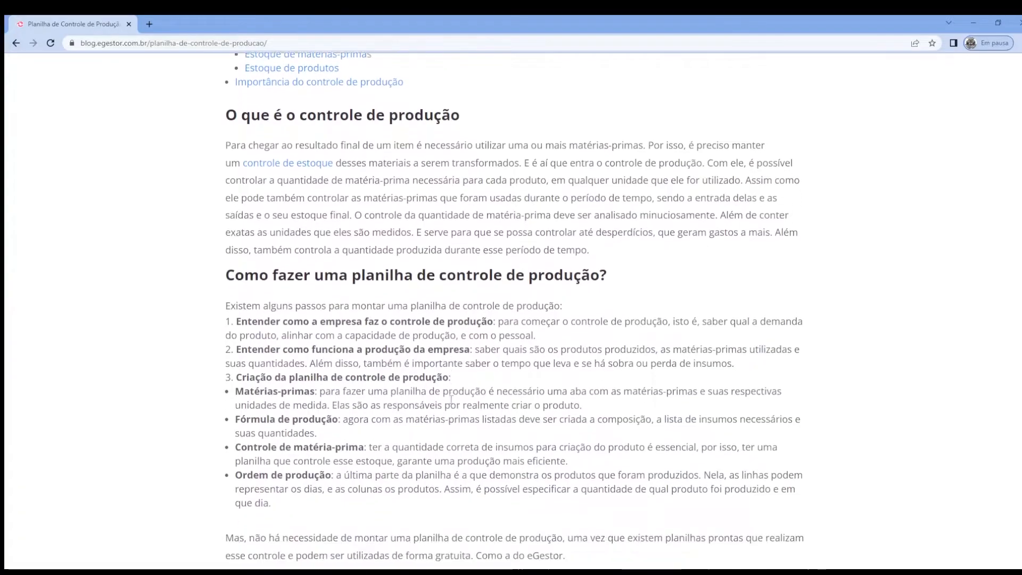
# Skim the production control spreadsheet article and open the spreadsheet's download form with its contact fields
pyautogui.scroll(-12, 452, 400)
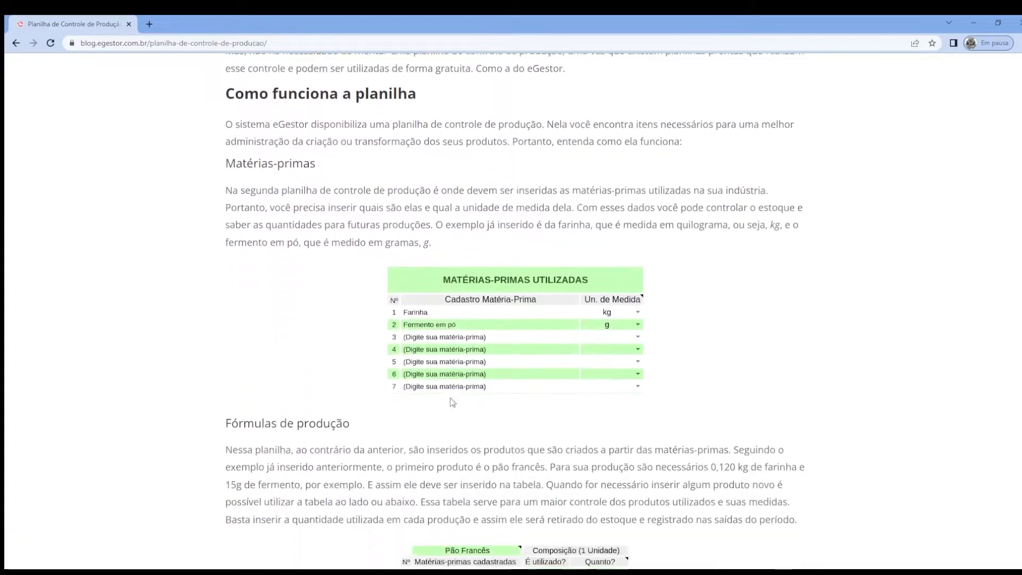
pyautogui.scroll(20, 451, 400)
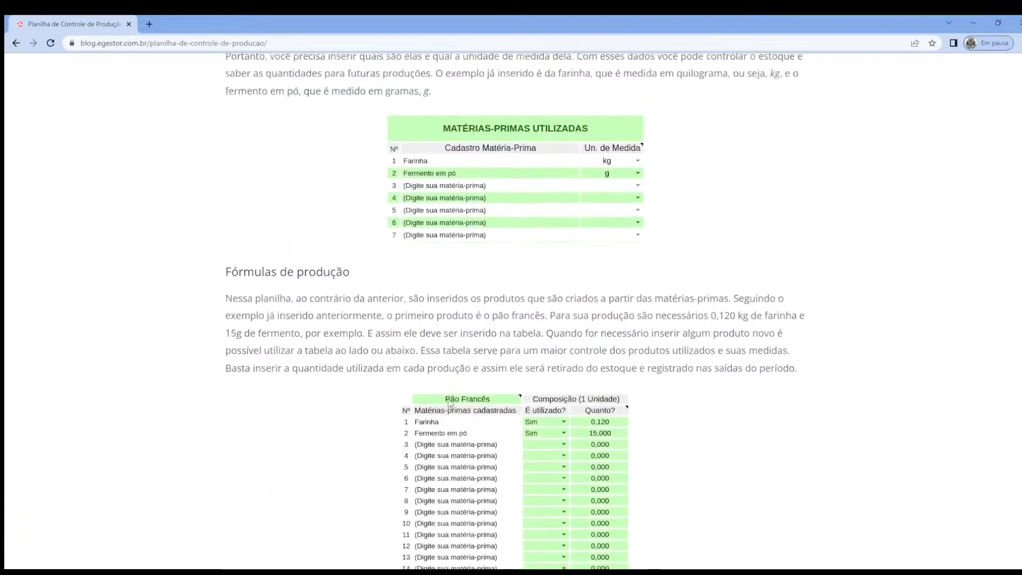
pyautogui.scroll(1, 449, 398)
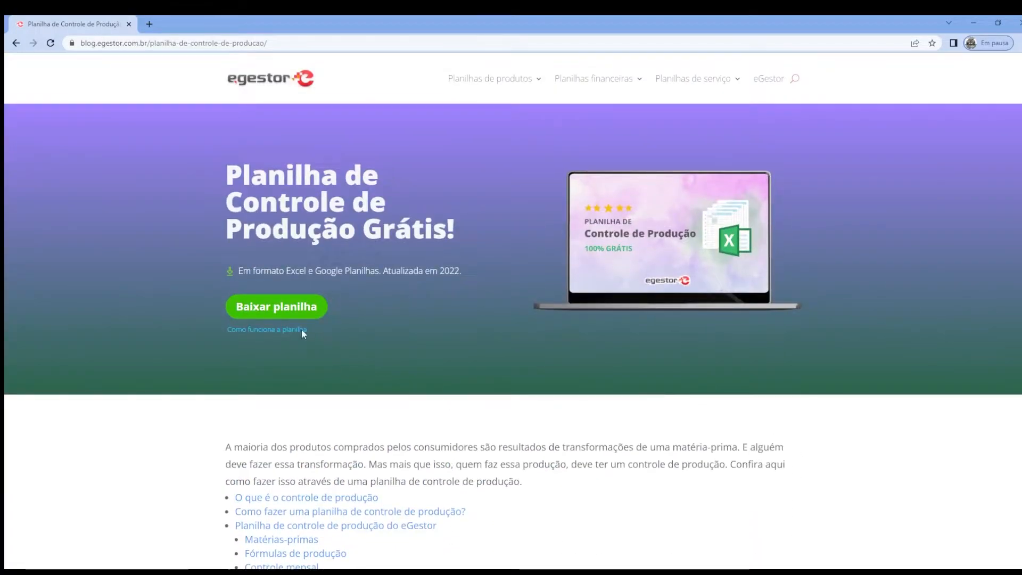
pyautogui.click(297, 309)
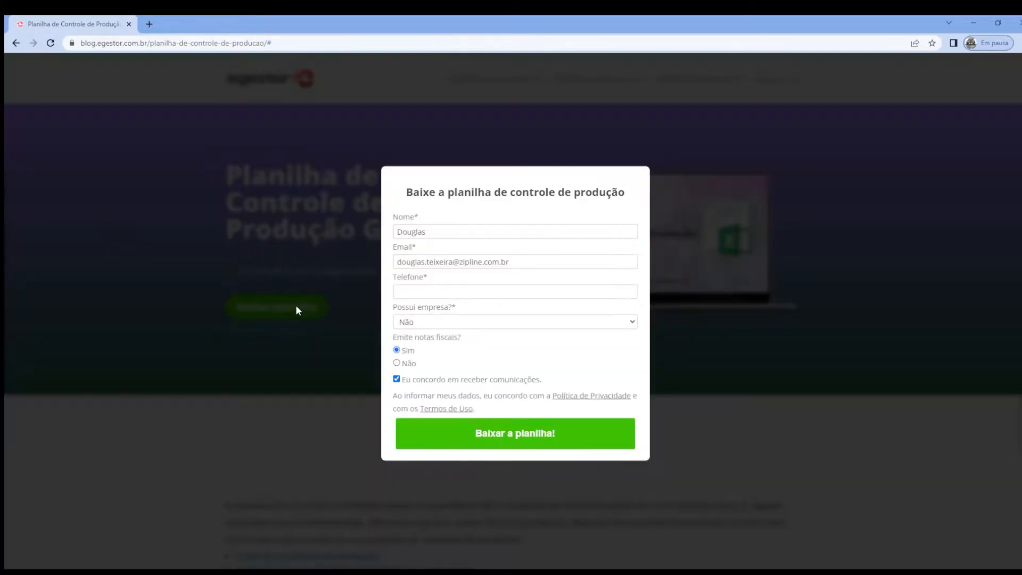
pyautogui.click(476, 265)
pyautogui.click(474, 289)
pyautogui.doubleClick(509, 265)
pyautogui.click(509, 265)
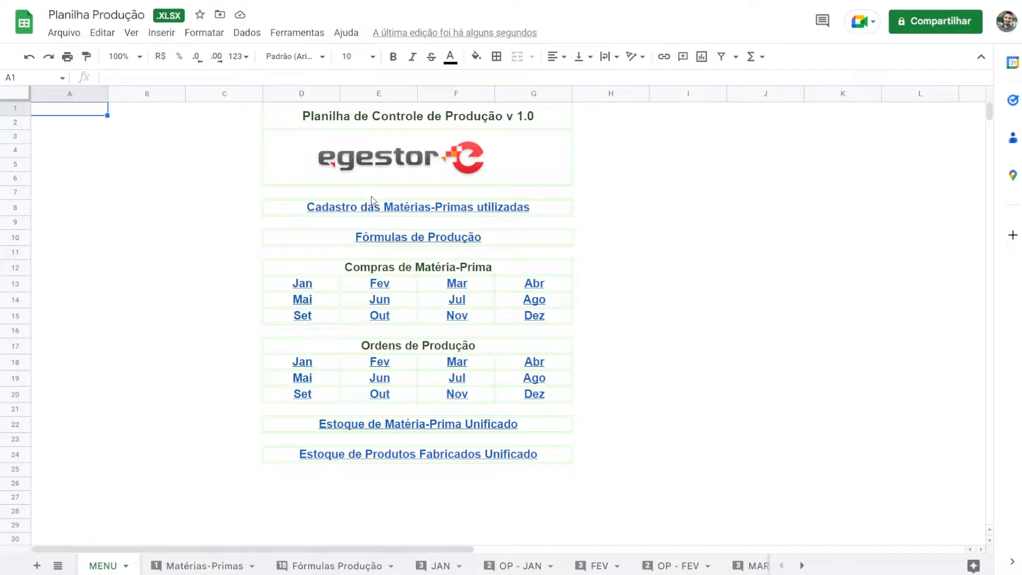
# Examine the MENU sheet's links to raw materials, production formulas, monthly purchases, production orders and unified stocks
pyautogui.moveTo(400, 208)
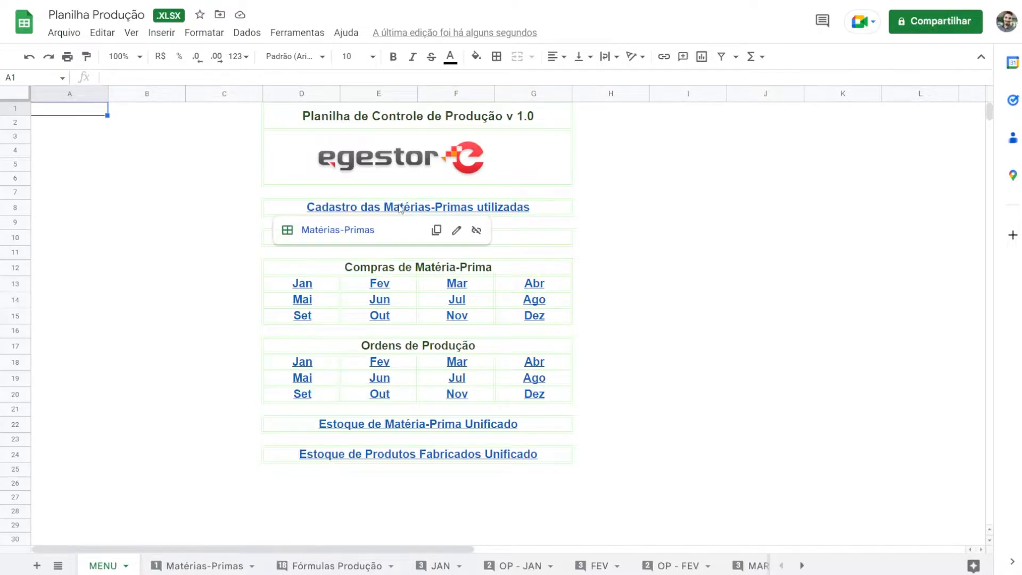
pyautogui.click(172, 304)
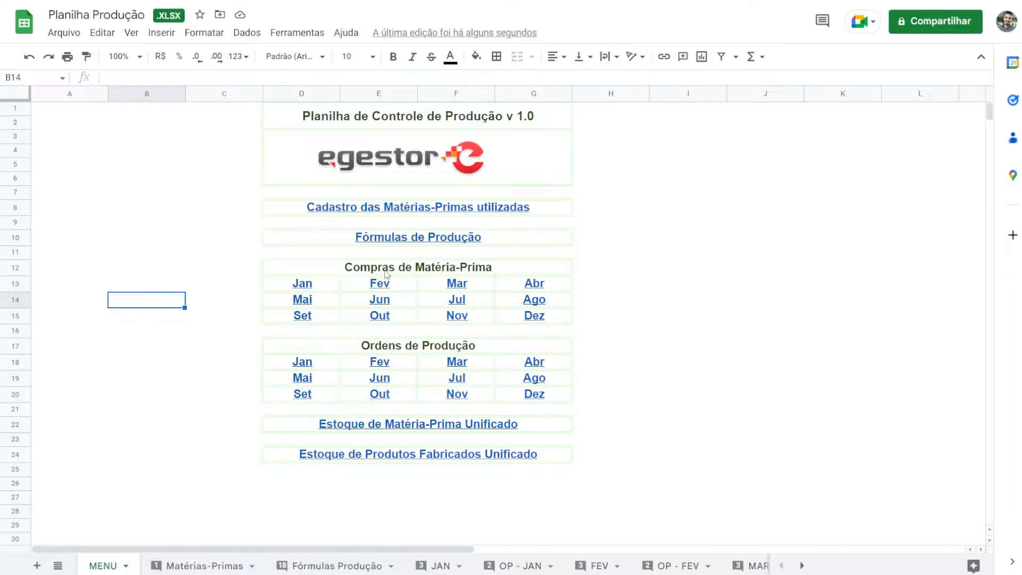
pyautogui.click(405, 256)
pyautogui.click(395, 349)
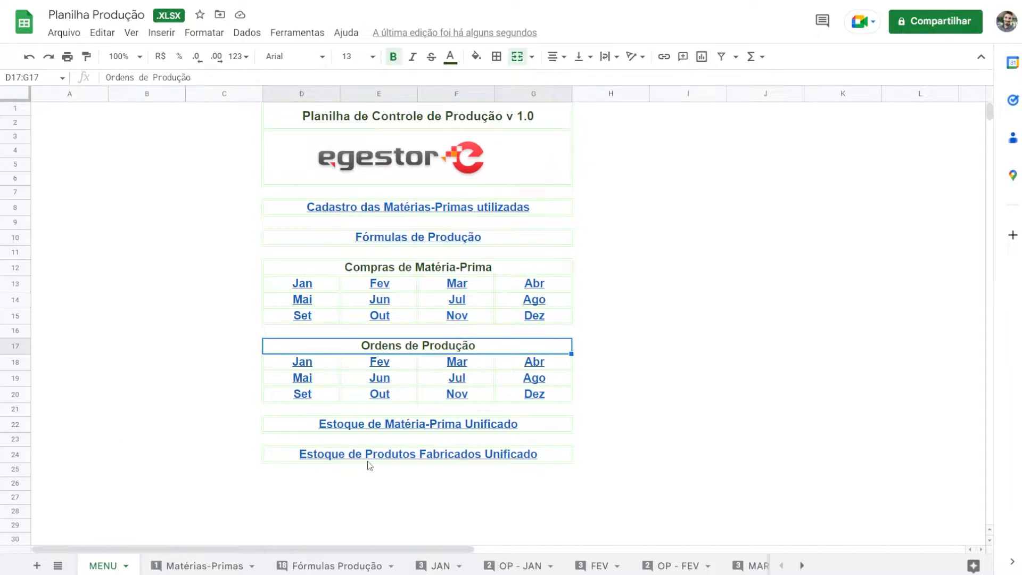
pyautogui.moveTo(398, 425)
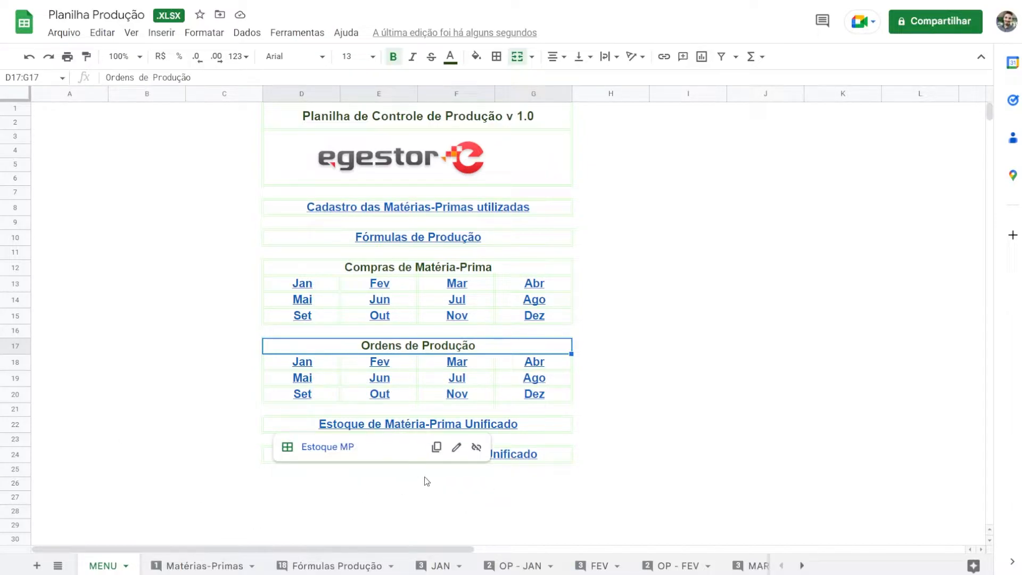
pyautogui.moveTo(518, 457)
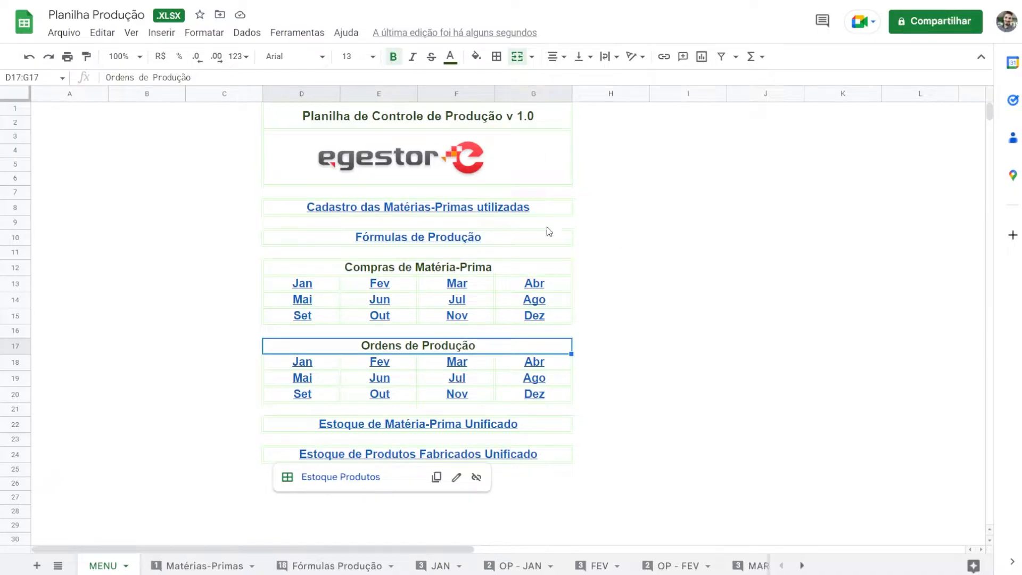
pyautogui.hscroll(4, 473, 563)
pyautogui.hscroll(-4, 483, 563)
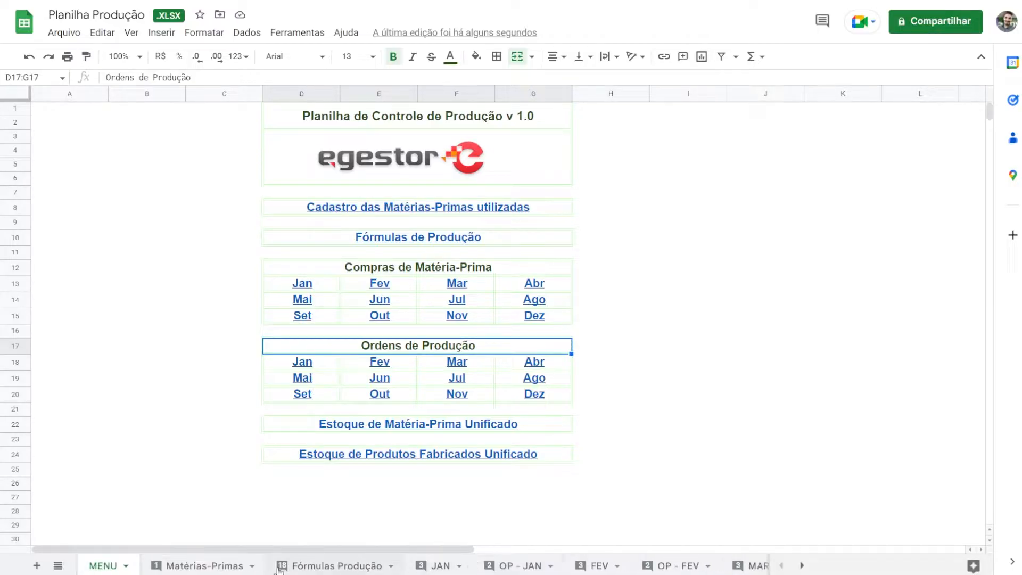
# Register Sal as raw material 6 in the Matérias-Primas sheet with kg as its unit of measure
pyautogui.click(218, 566)
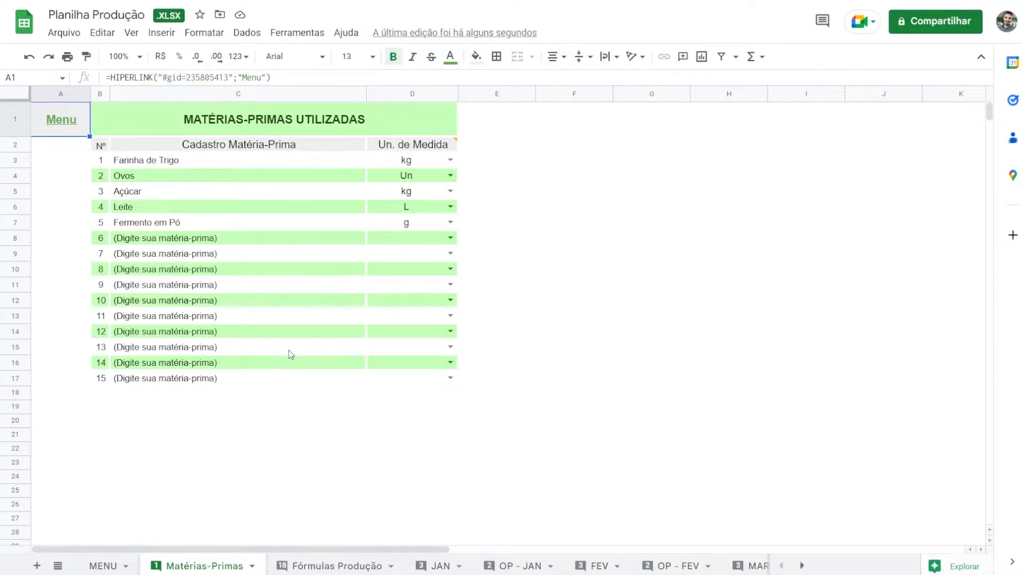
pyautogui.moveTo(194, 162); pyautogui.dragTo(183, 222)
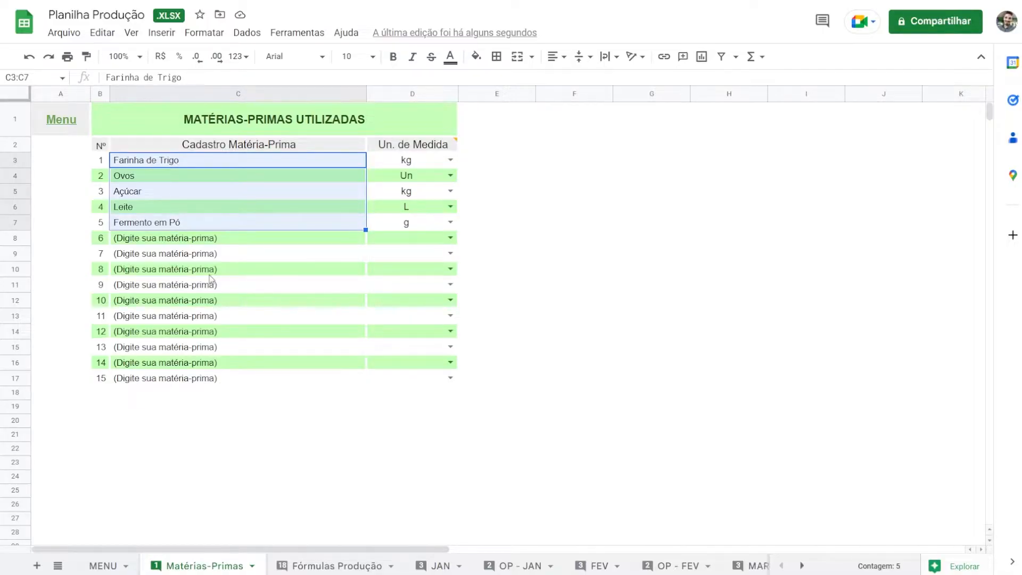
pyautogui.click(184, 242)
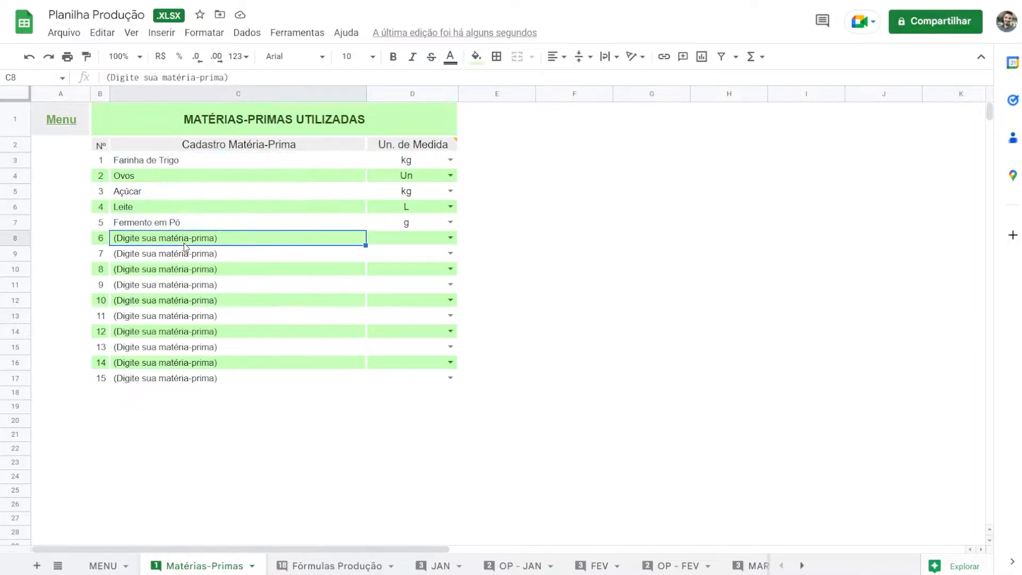
pyautogui.write('Sal')
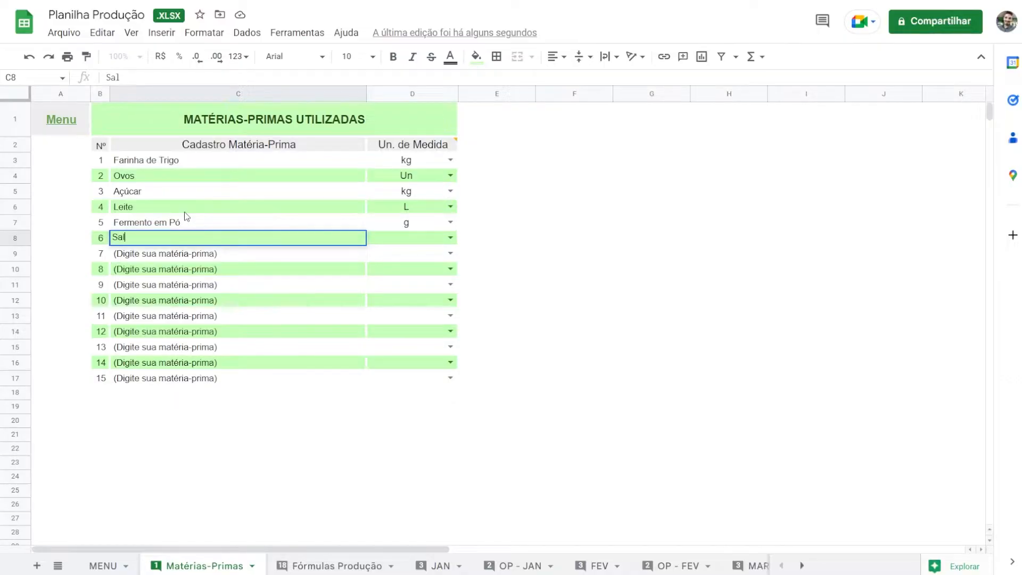
pyautogui.click(409, 241)
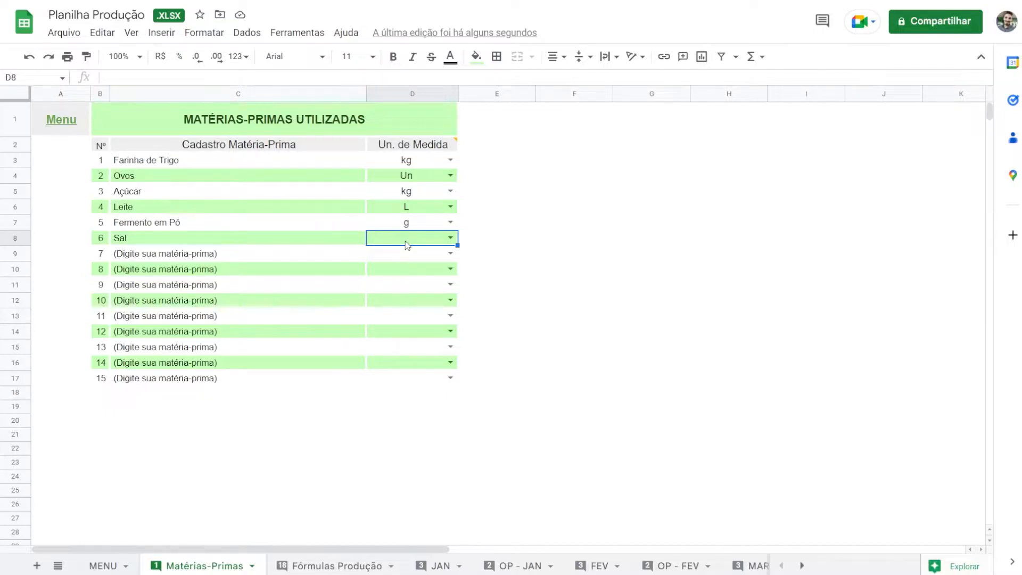
pyautogui.write('kg')
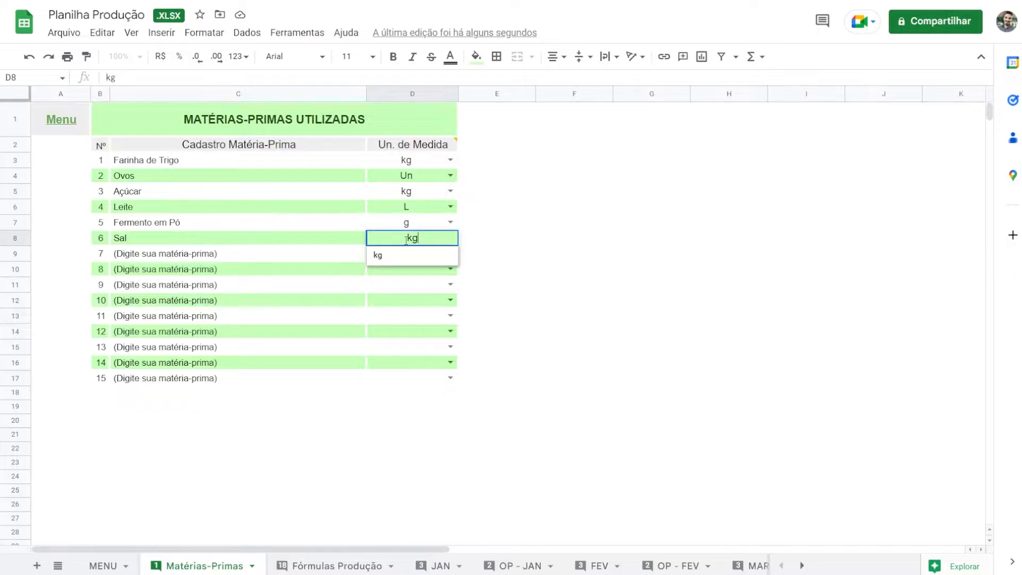
pyautogui.press('Return')
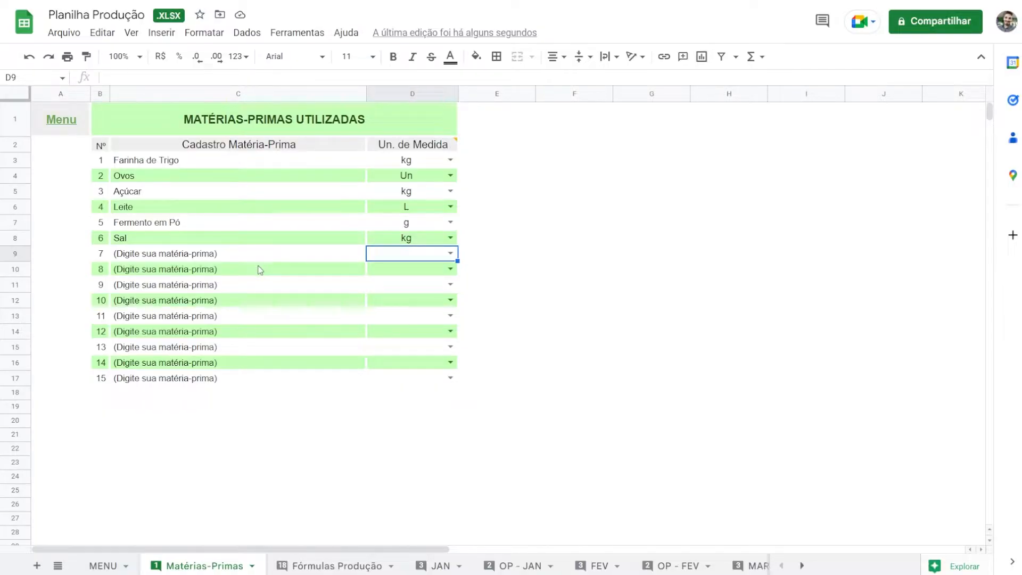
# Examine the product composition tables in the Fórmulas Produção sheet, including the product name cells and the raw materials of Bolo
pyautogui.click(323, 567)
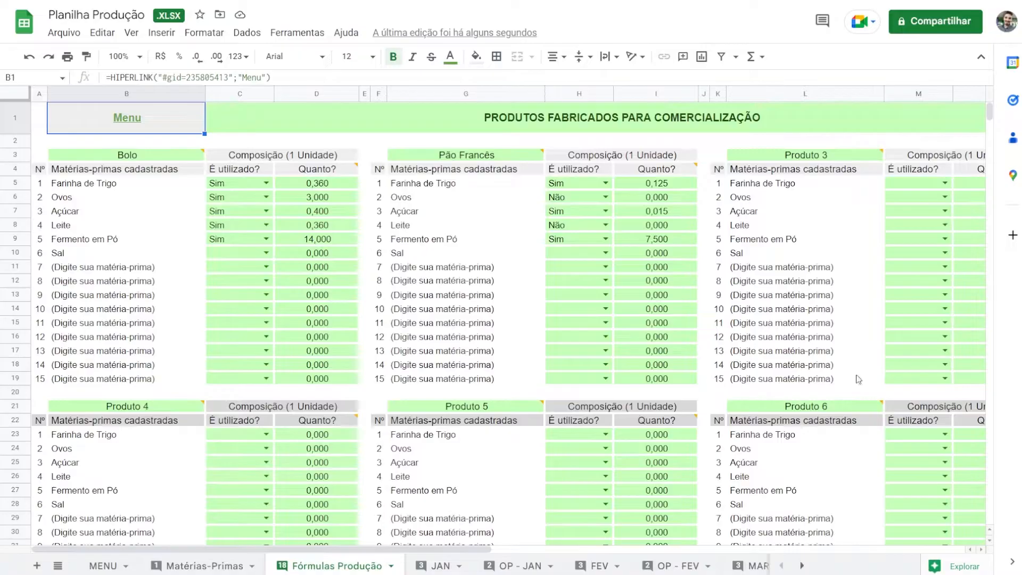
pyautogui.scroll(-6, 807, 269)
pyautogui.scroll(-5, 806, 269)
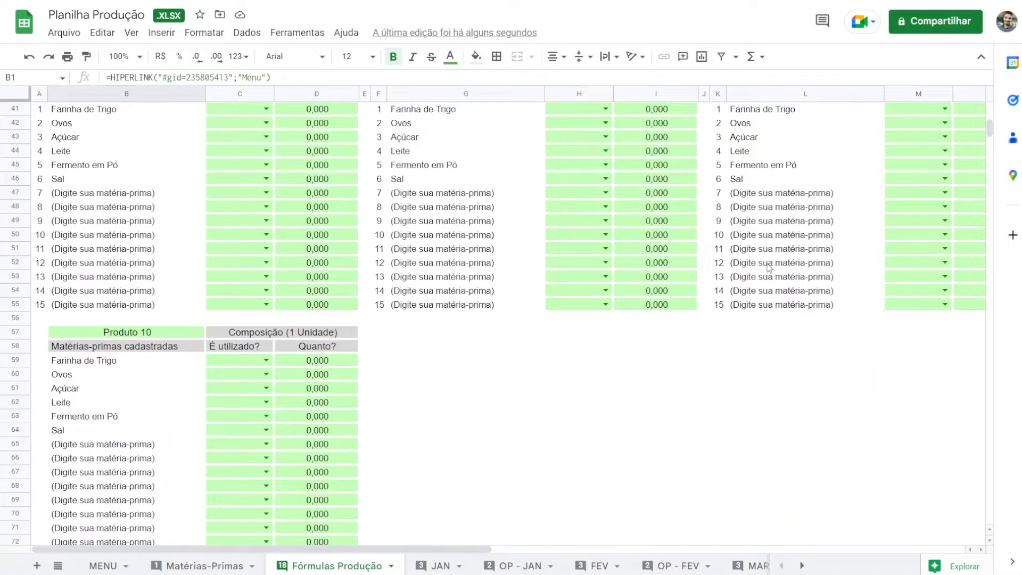
pyautogui.scroll(10, 750, 270)
pyautogui.scroll(2, 715, 278)
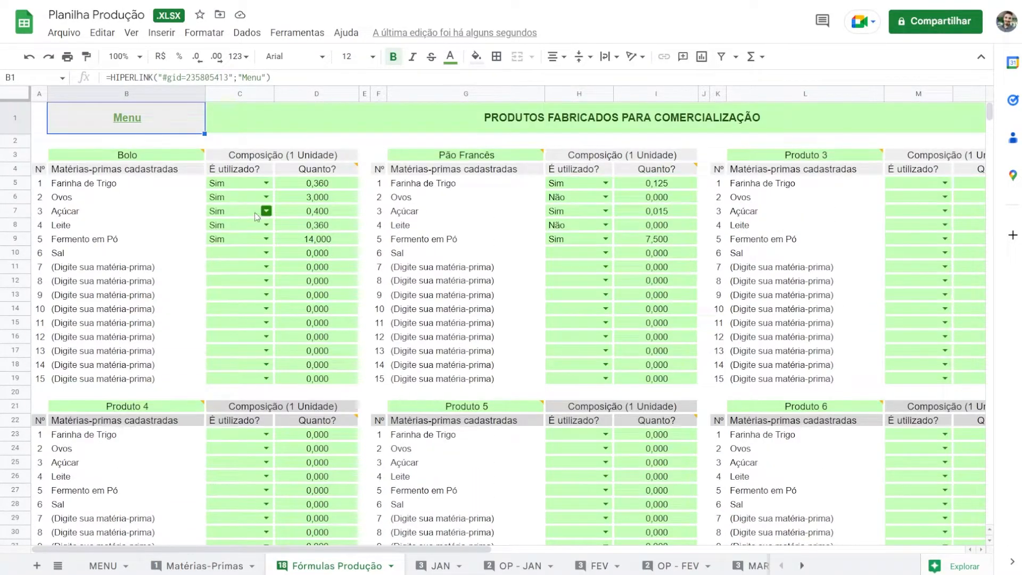
pyautogui.click(144, 158)
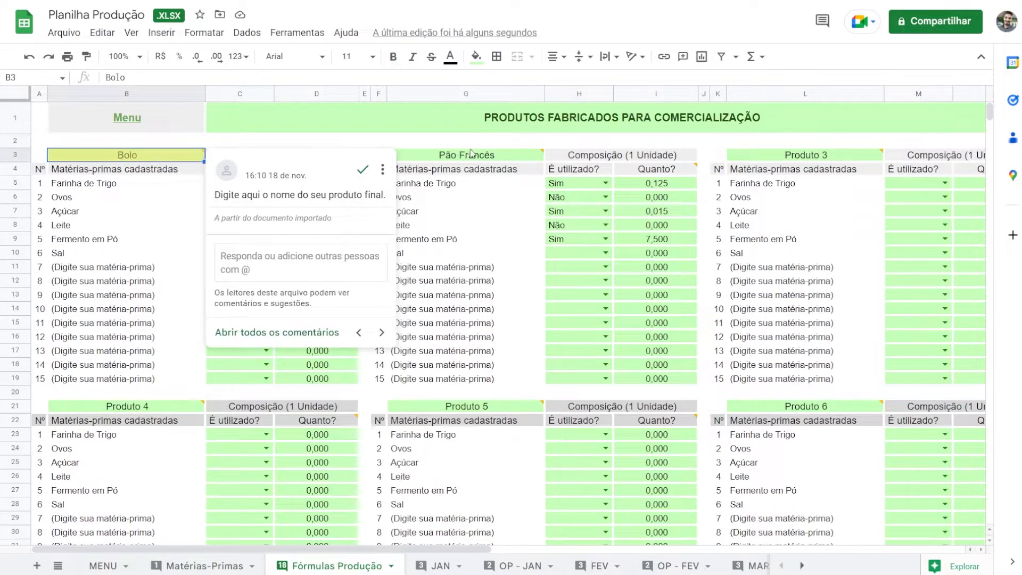
pyautogui.click(504, 157)
pyautogui.click(798, 158)
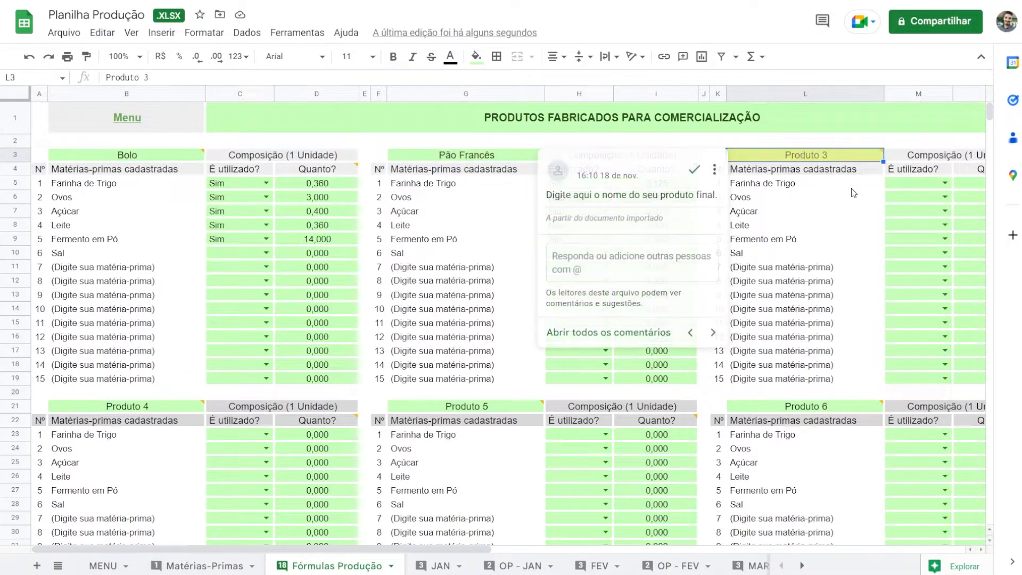
pyautogui.click(128, 408)
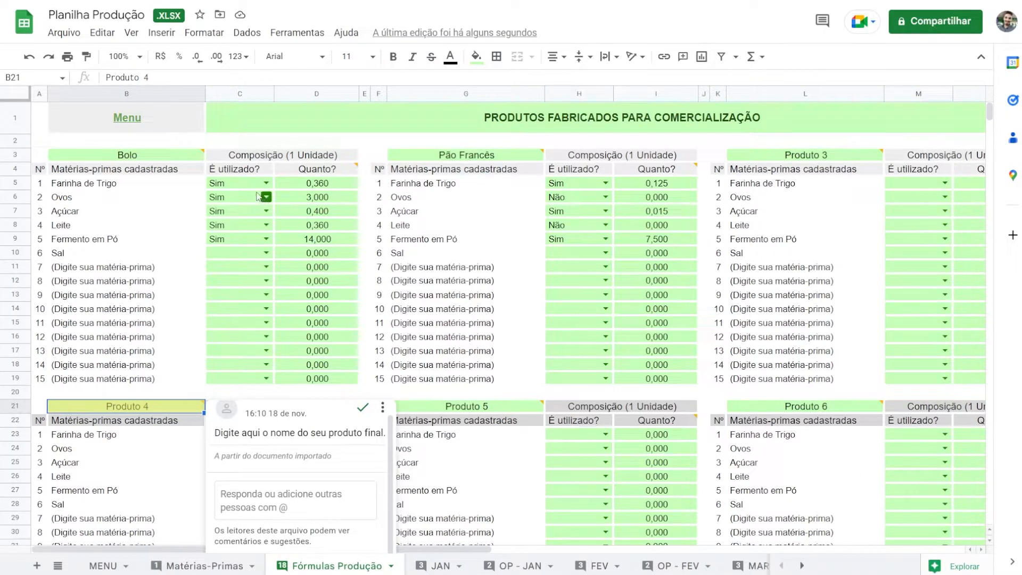
pyautogui.moveTo(128, 187); pyautogui.dragTo(310, 240)
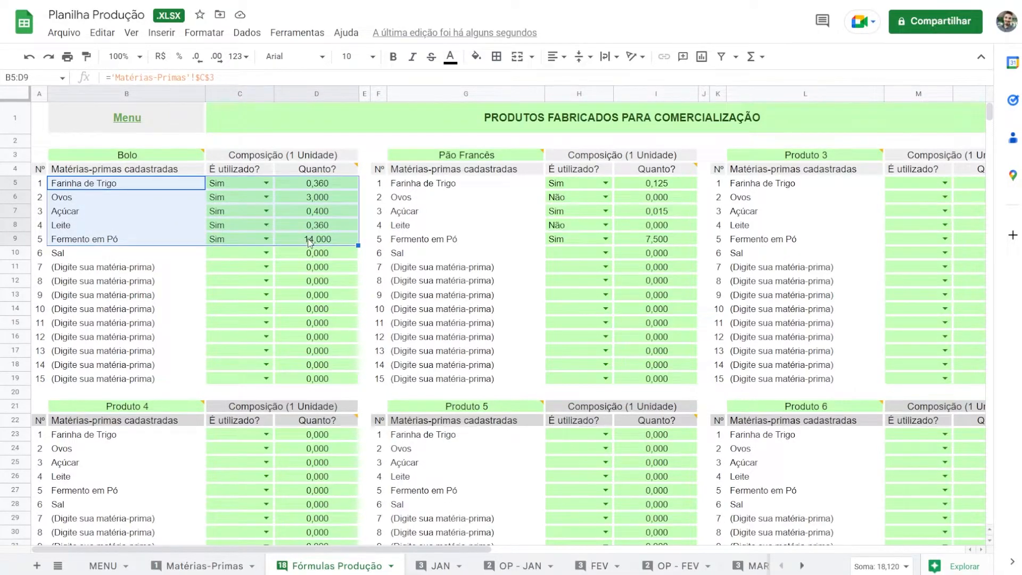
pyautogui.click(123, 257)
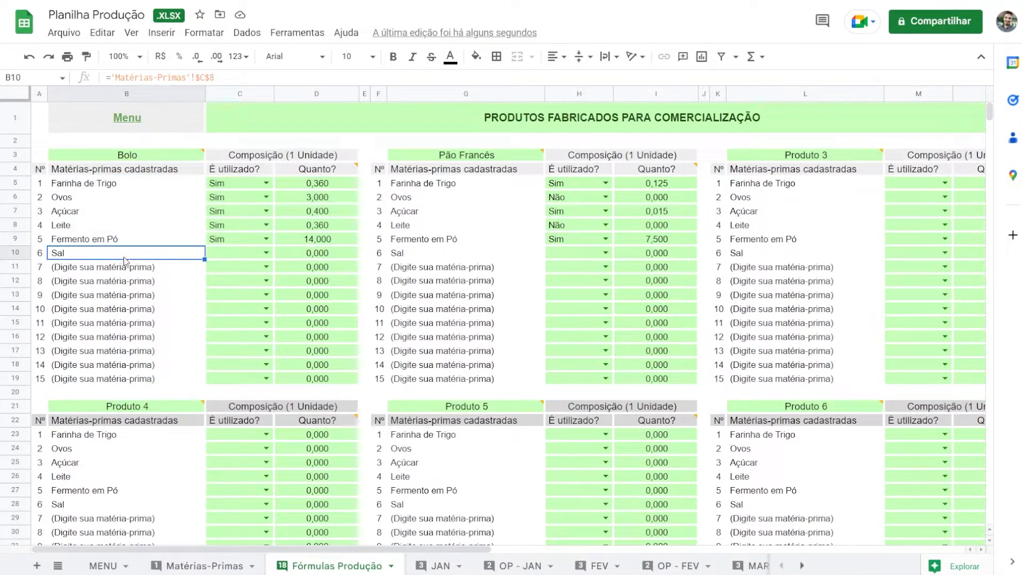
# Register Achocolatado as raw material 7 in the Matérias-Primas sheet with g as its unit of measure
pyautogui.click(217, 563)
pyautogui.click(168, 258)
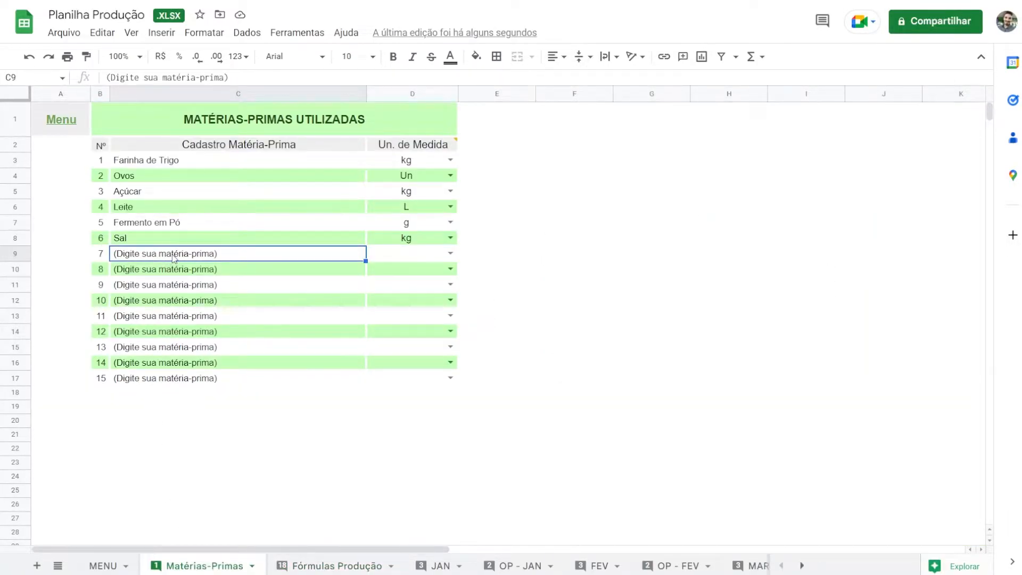
pyautogui.write('Achocolatado')
pyautogui.press('Tab')
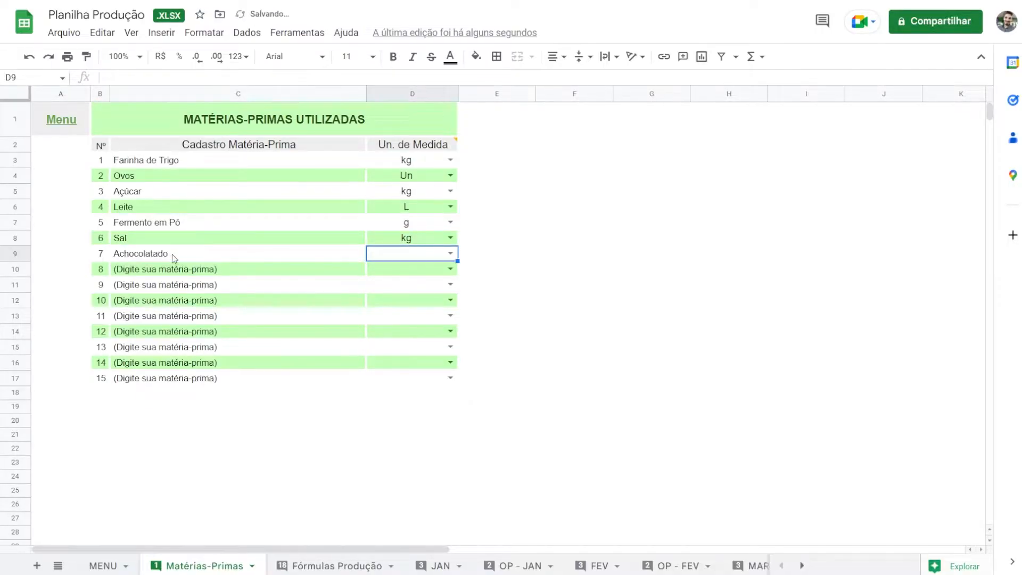
pyautogui.write('g')
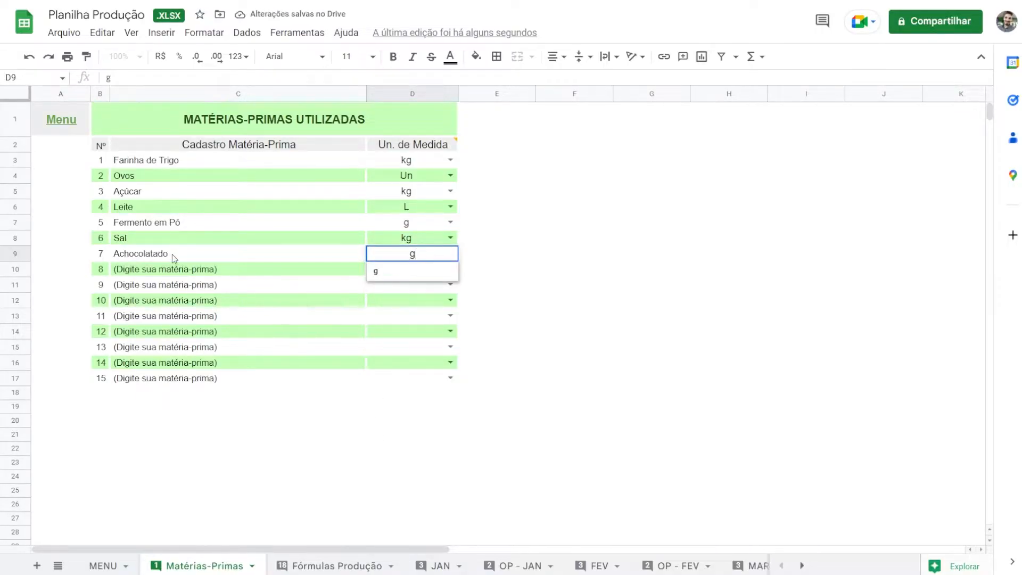
pyautogui.press('Tab')
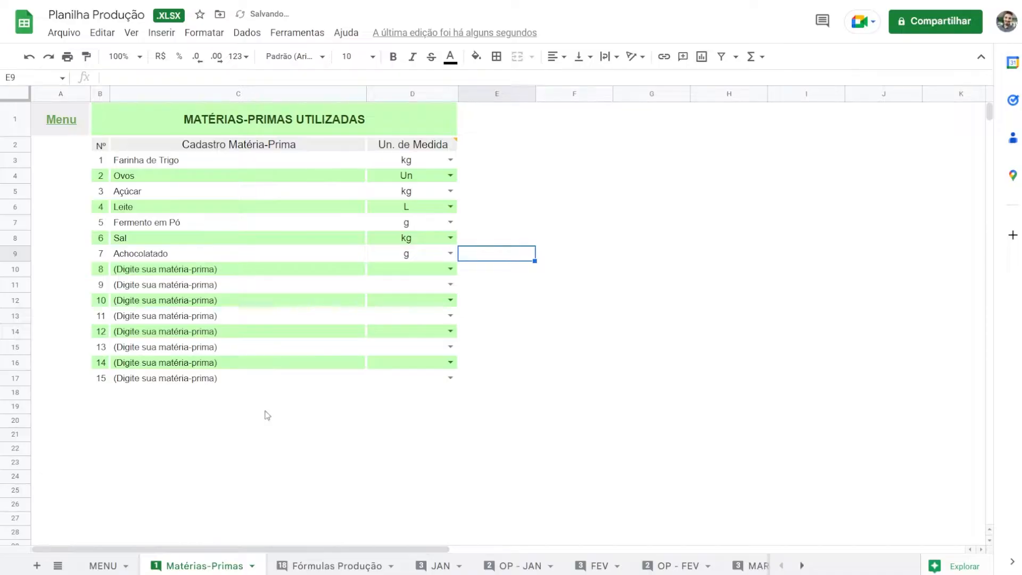
# In the Fórmulas Produção sheet, mark Sal and Achocolatado as Não under É utilizado? for Bolo
pyautogui.click(341, 567)
pyautogui.click(115, 270)
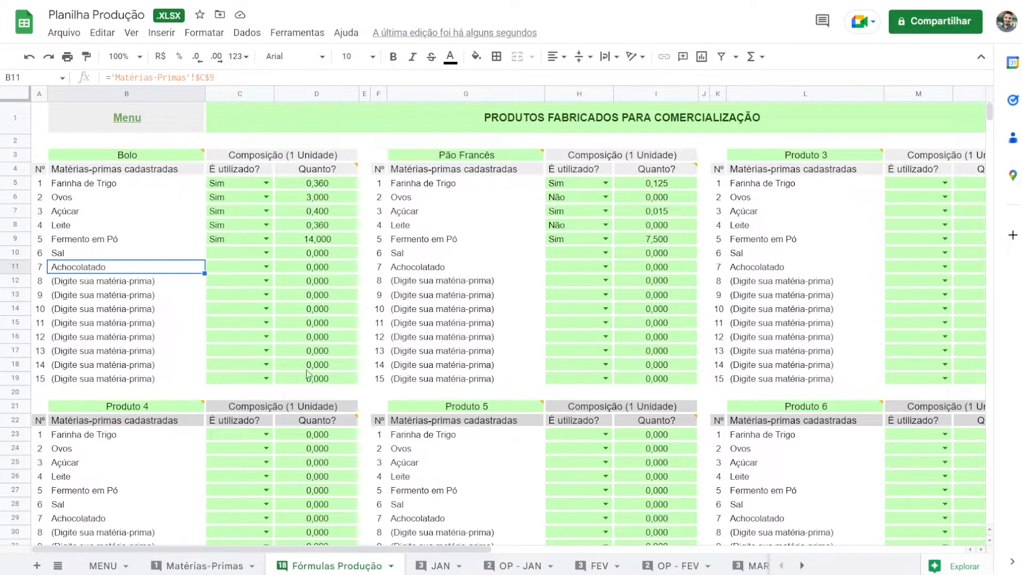
pyautogui.click(171, 156)
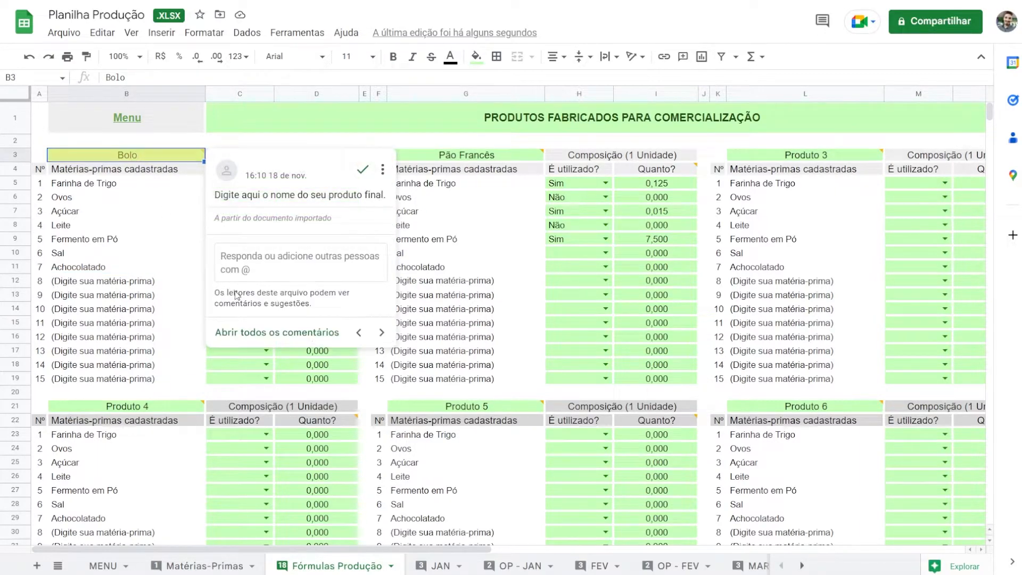
pyautogui.click(150, 310)
pyautogui.click(266, 253)
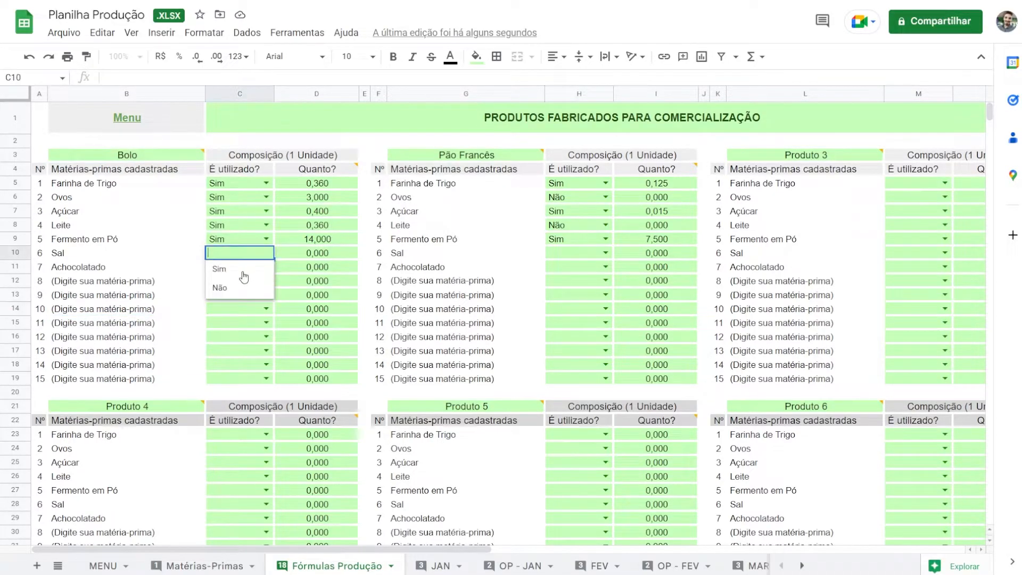
pyautogui.click(238, 287)
pyautogui.click(266, 267)
pyautogui.click(248, 302)
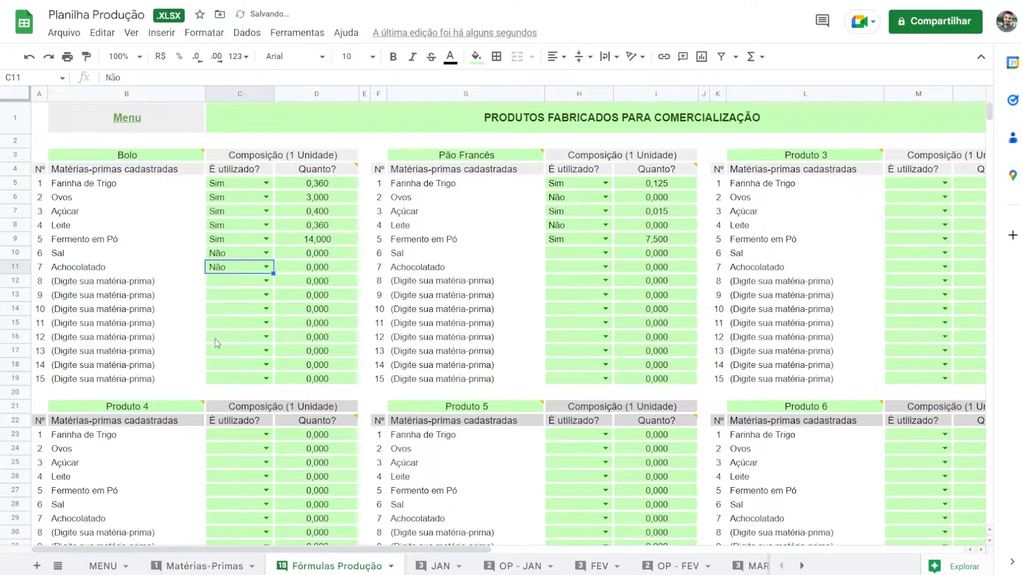
# Mark Sal as Sim and Achocolatado as Não under É utilizado? for Pão Francês
pyautogui.click(606, 253)
pyautogui.click(593, 266)
pyautogui.click(605, 267)
pyautogui.click(573, 307)
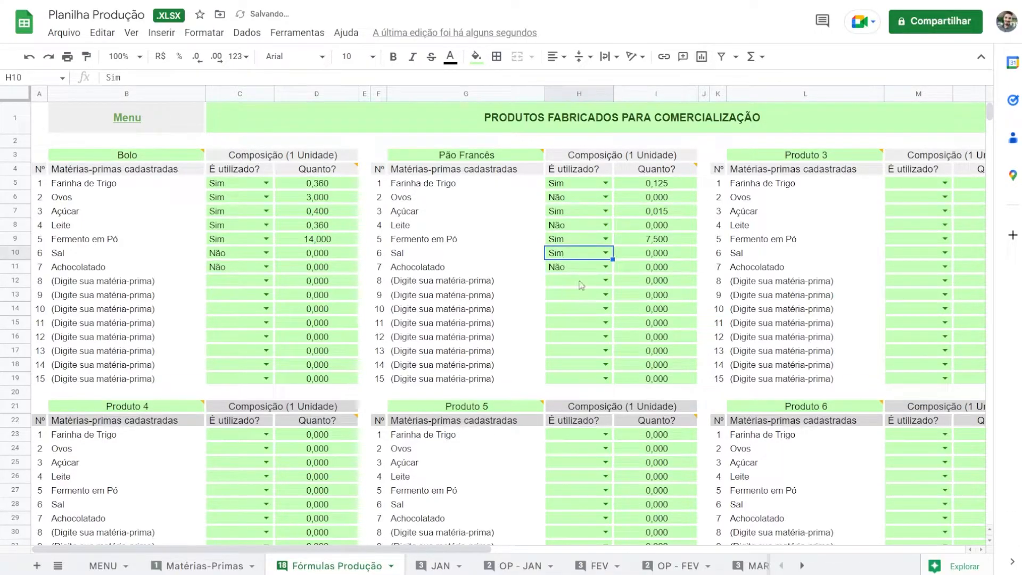
# Set the quantity of Sal for Pão Francês to 0,003145 after checking its unit of measure in the Matérias-Primas sheet
pyautogui.click(659, 260)
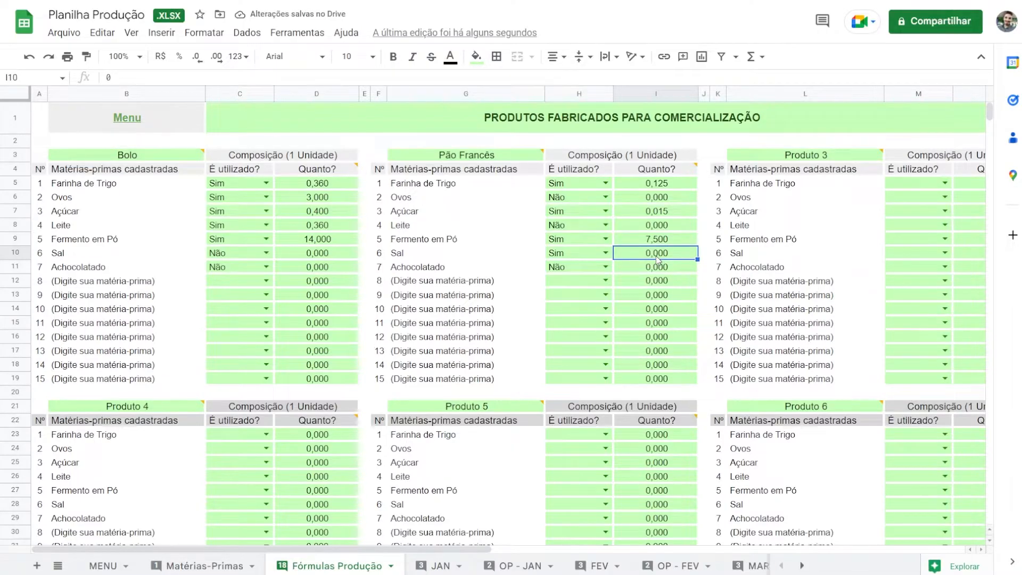
pyautogui.click(203, 565)
pyautogui.click(406, 239)
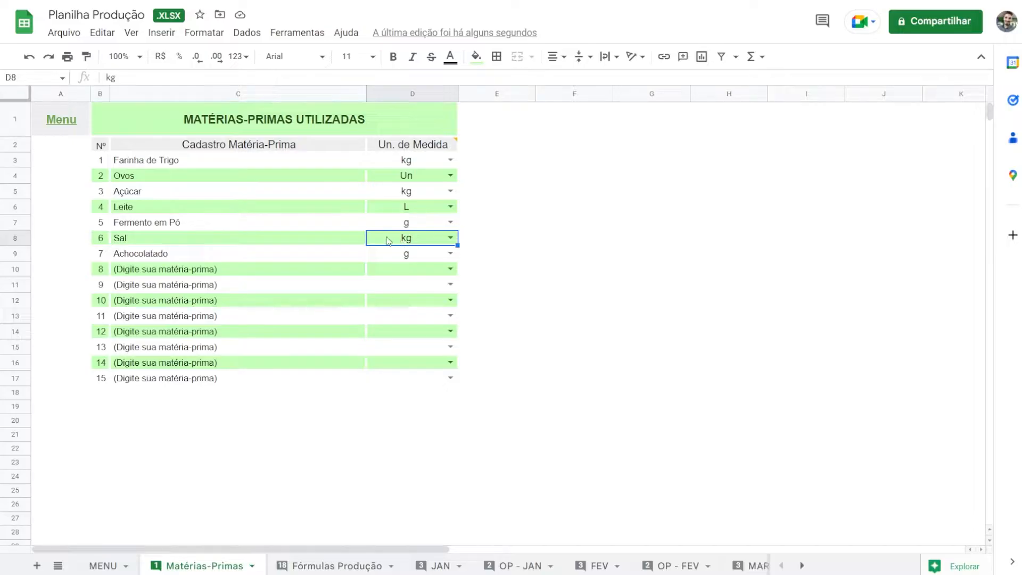
pyautogui.click(335, 566)
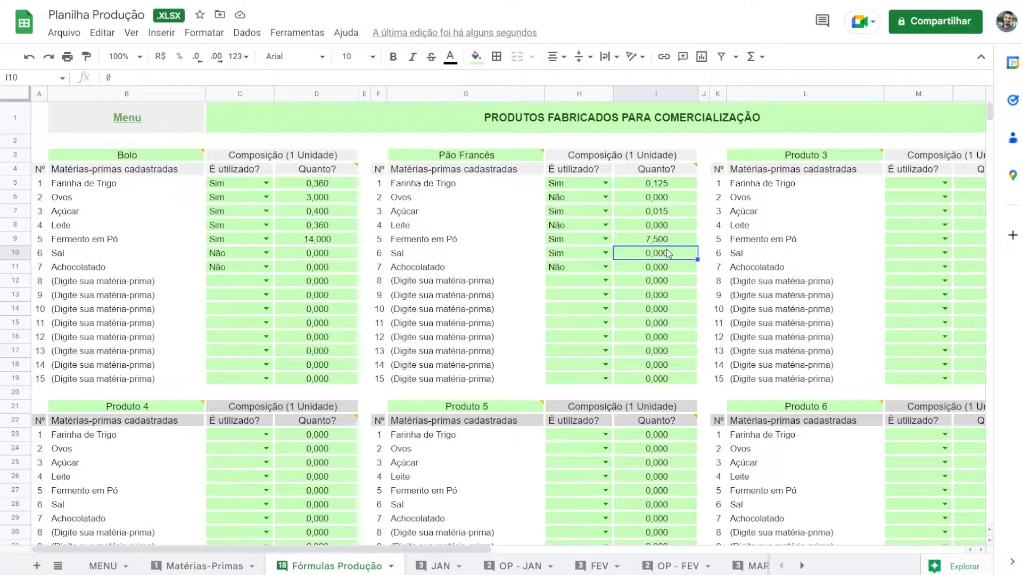
pyautogui.write('0,')
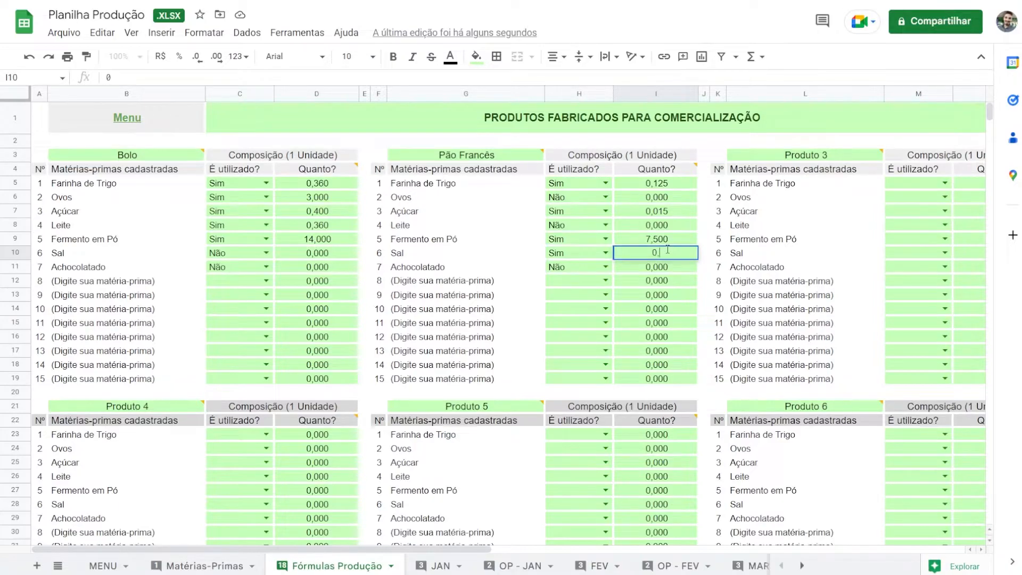
pyautogui.write('003145')
pyautogui.press('Return')
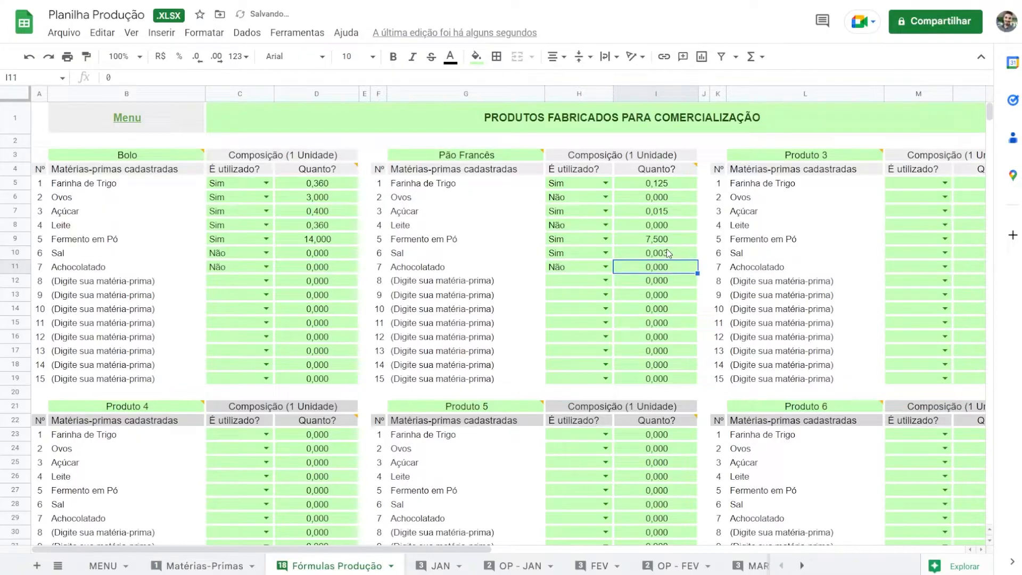
pyautogui.click(666, 254)
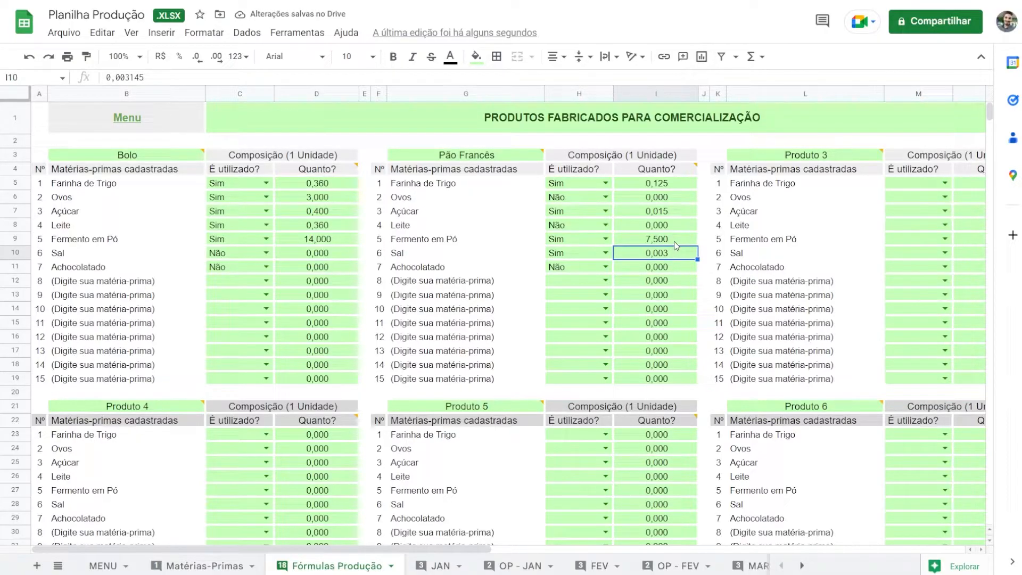
pyautogui.click(123, 160)
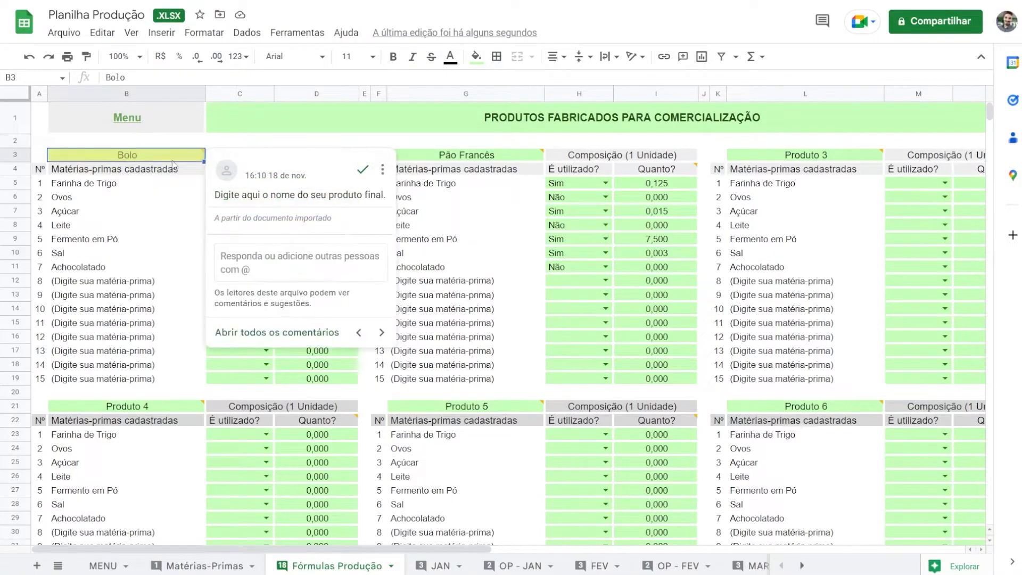
pyautogui.click(478, 160)
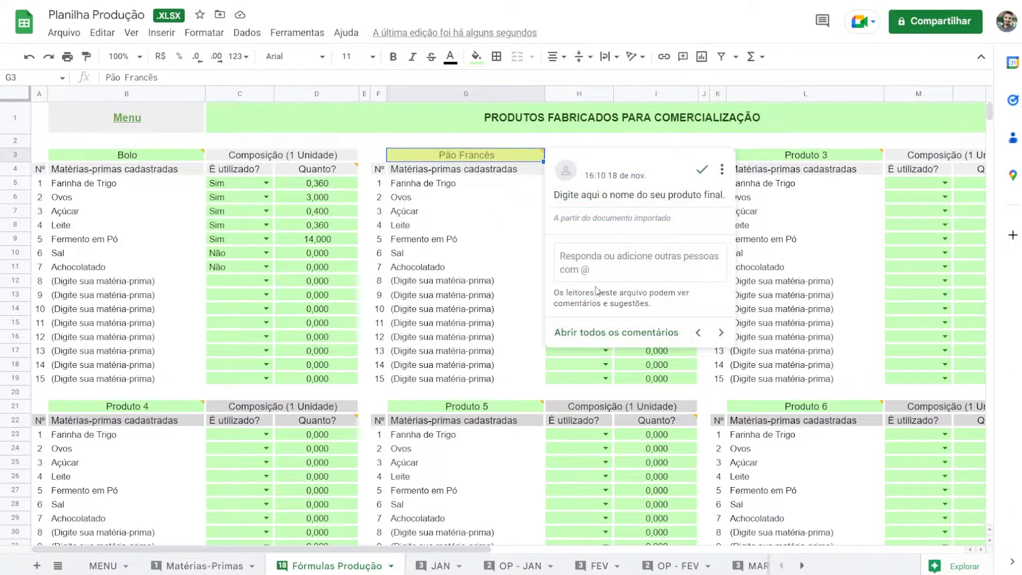
pyautogui.click(485, 267)
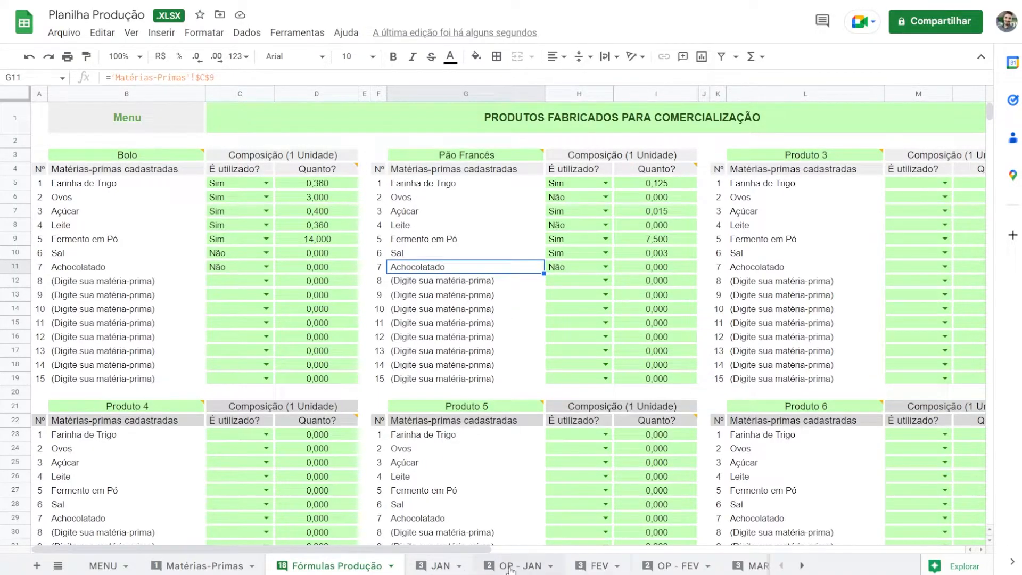
# Reset the Bolo and Pão Francês quantities for 01/01 to 05/01 to 0 in the OP - JAN sheet
pyautogui.click(442, 567)
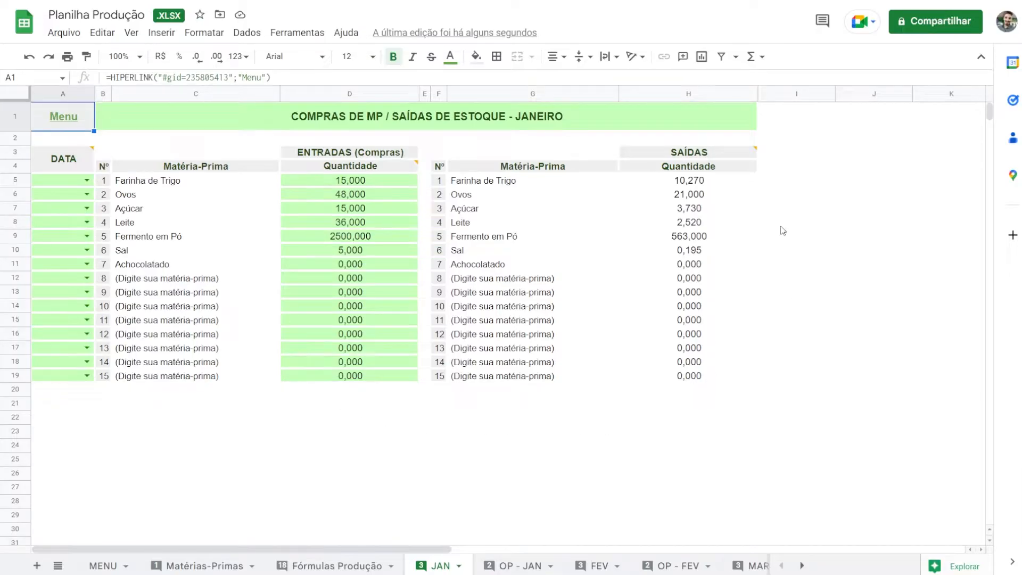
pyautogui.click(512, 565)
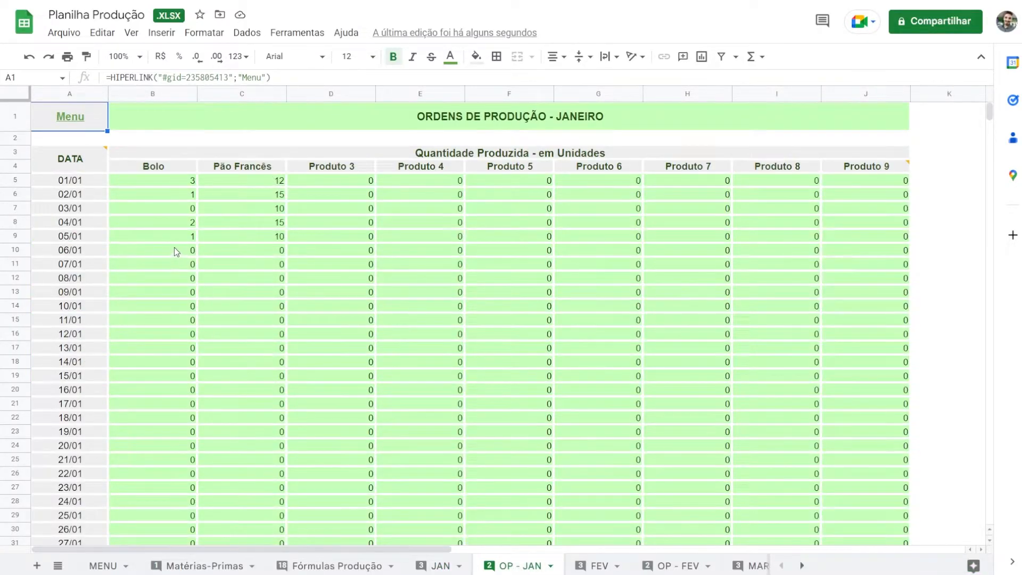
pyautogui.moveTo(172, 250); pyautogui.dragTo(252, 181)
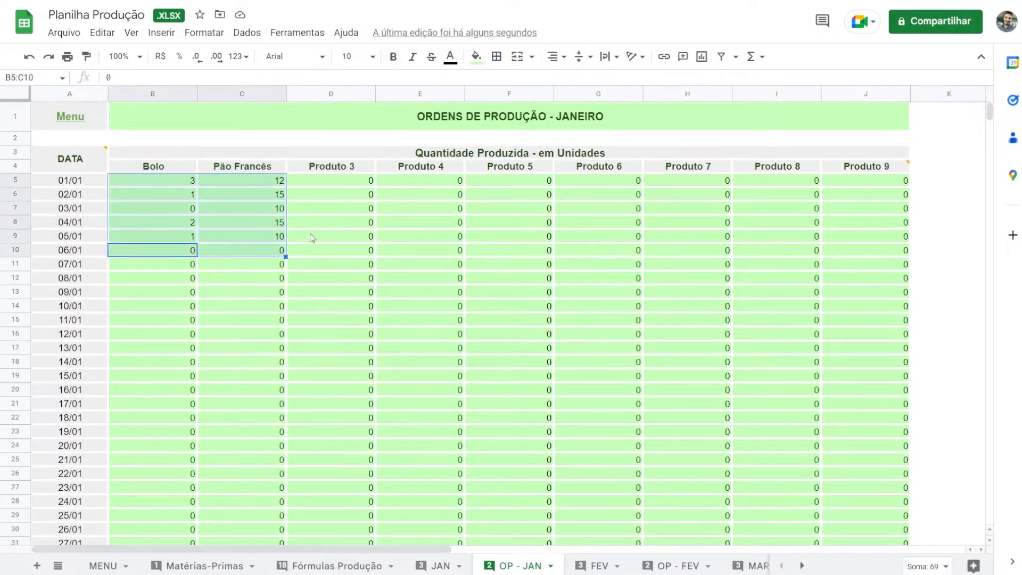
pyautogui.press('Delete')
pyautogui.moveTo(163, 267); pyautogui.dragTo(280, 183)
pyautogui.click(258, 222)
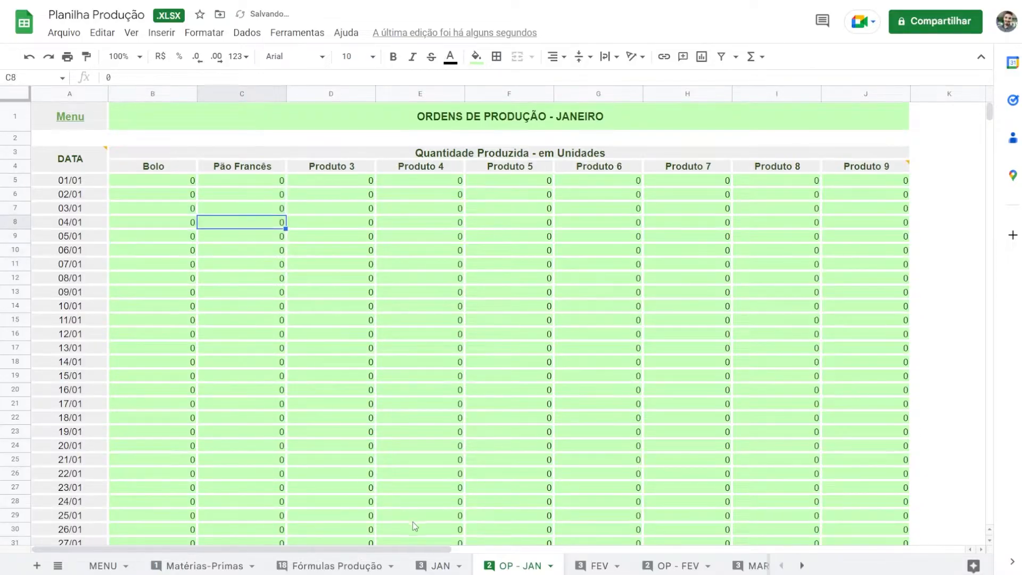
# Reset the ENTRADAS (Compras) quantities of Farinha de Trigo through Sal to 0 in the JAN sheet
pyautogui.click(437, 566)
pyautogui.click(364, 268)
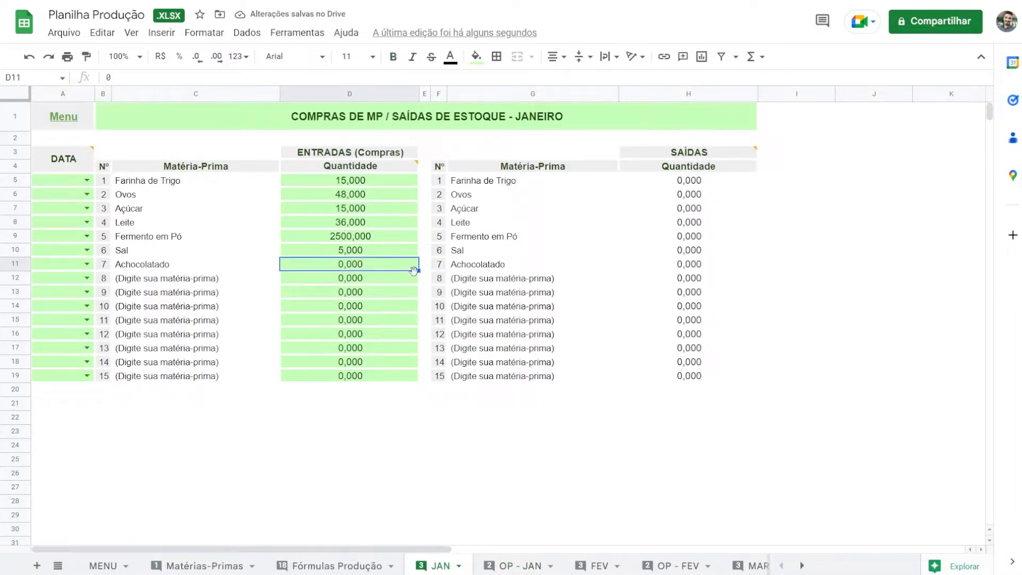
pyautogui.moveTo(418, 271); pyautogui.dragTo(403, 181)
pyautogui.click(368, 294)
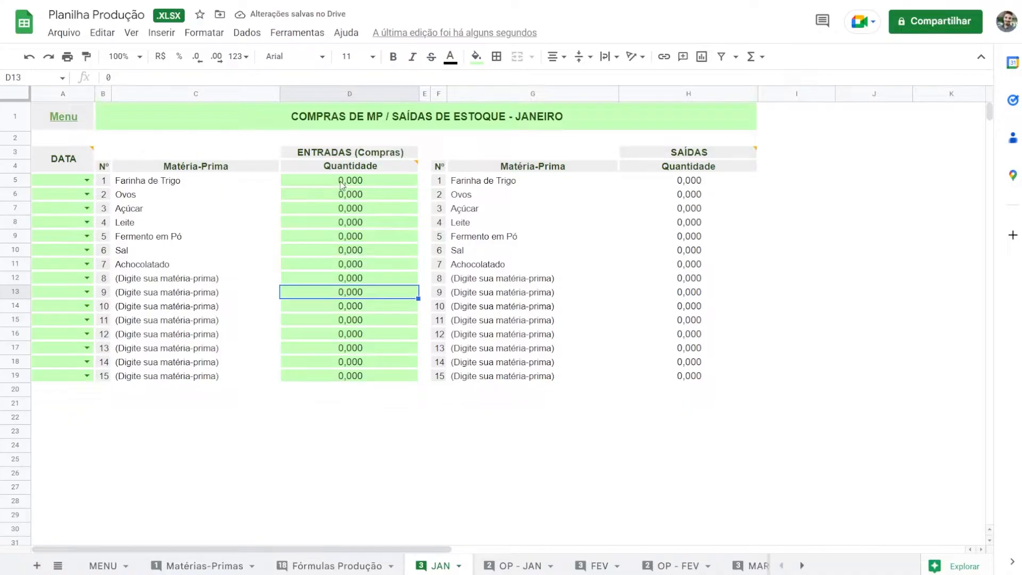
# Enter January purchase quantities of 15 for Farinha de Trigo, 48 for Ovos and 25 for Açúcar in the JAN sheet
pyautogui.click(342, 184)
pyautogui.write('15')
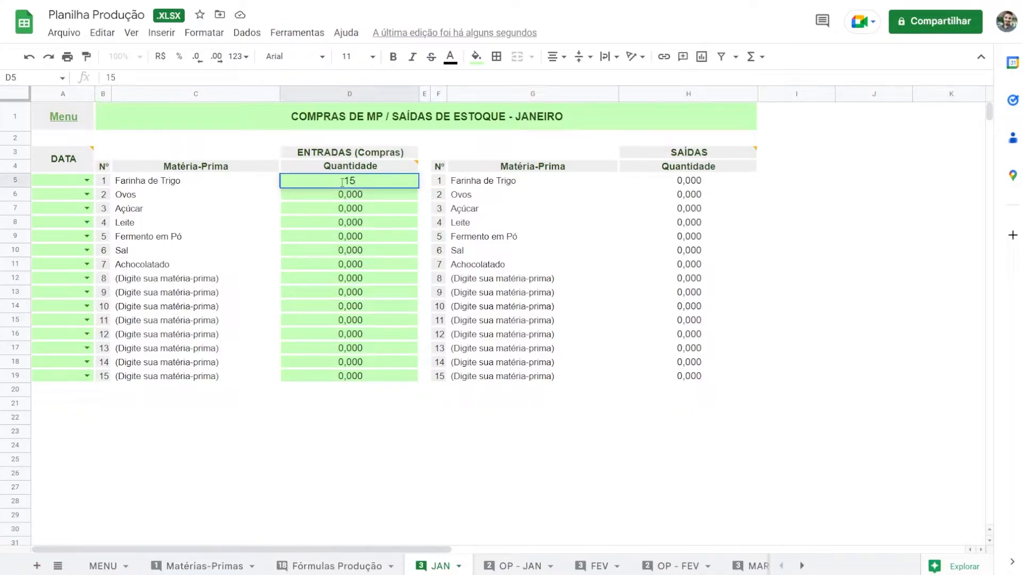
pyautogui.press('Return')
pyautogui.write('48')
pyautogui.press('Return')
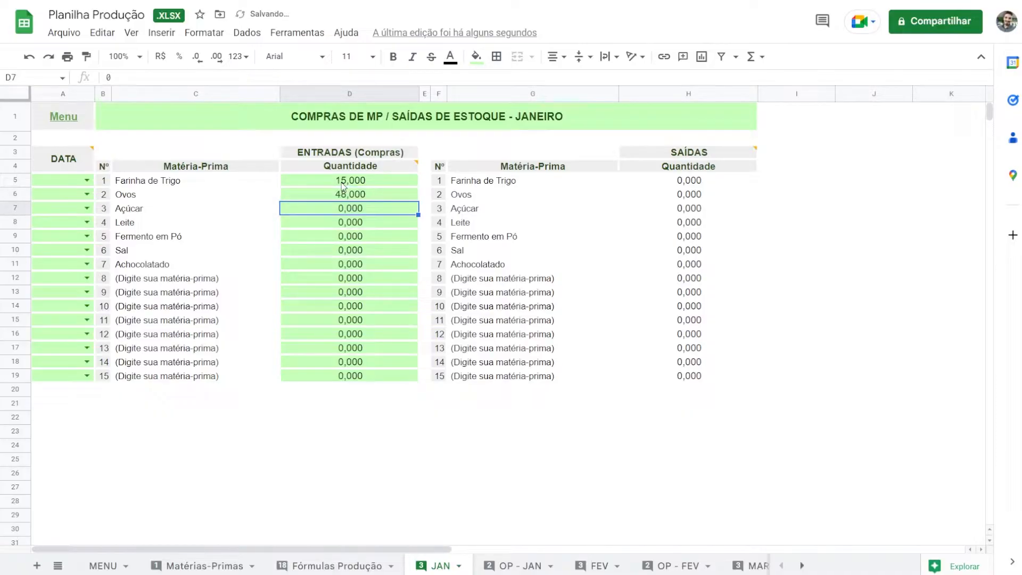
pyautogui.write('25')
pyautogui.press('Return')
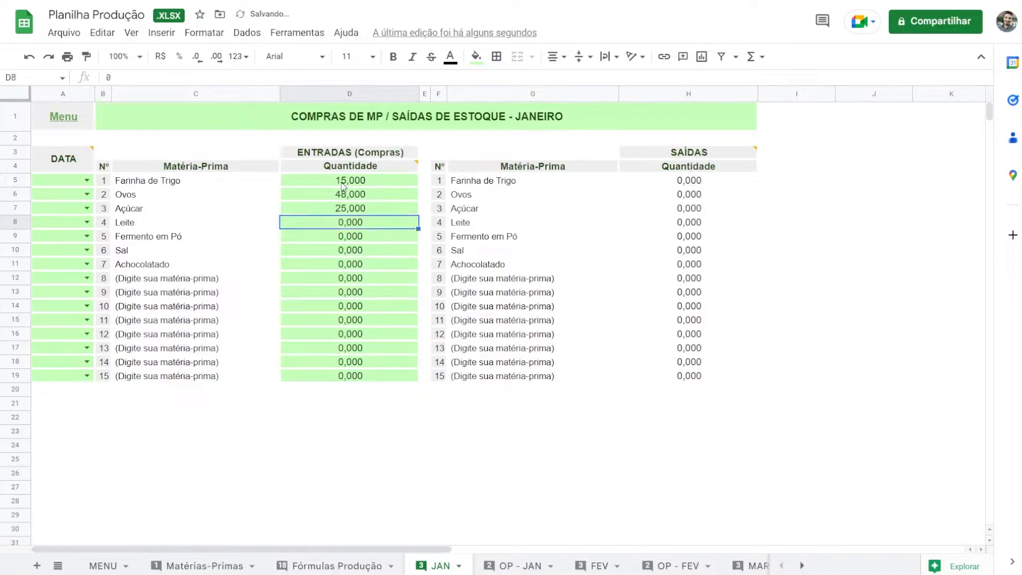
# Enter January purchase quantities of 36 for Leite, 2500 for Fermento em Pó, 5 for Sal and 2500 for Achocolatado
pyautogui.write('36')
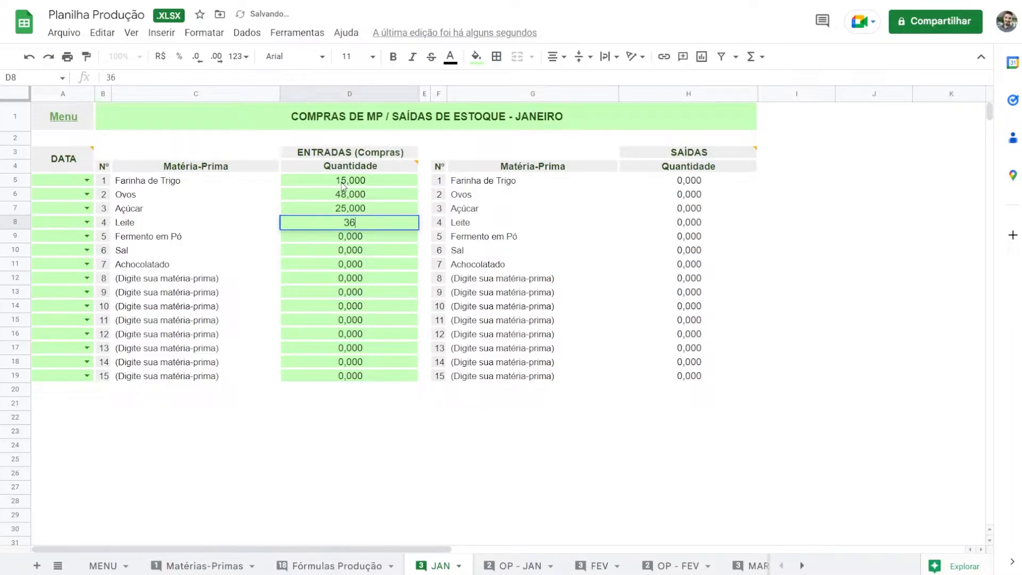
pyautogui.press('Return')
pyautogui.write('2500')
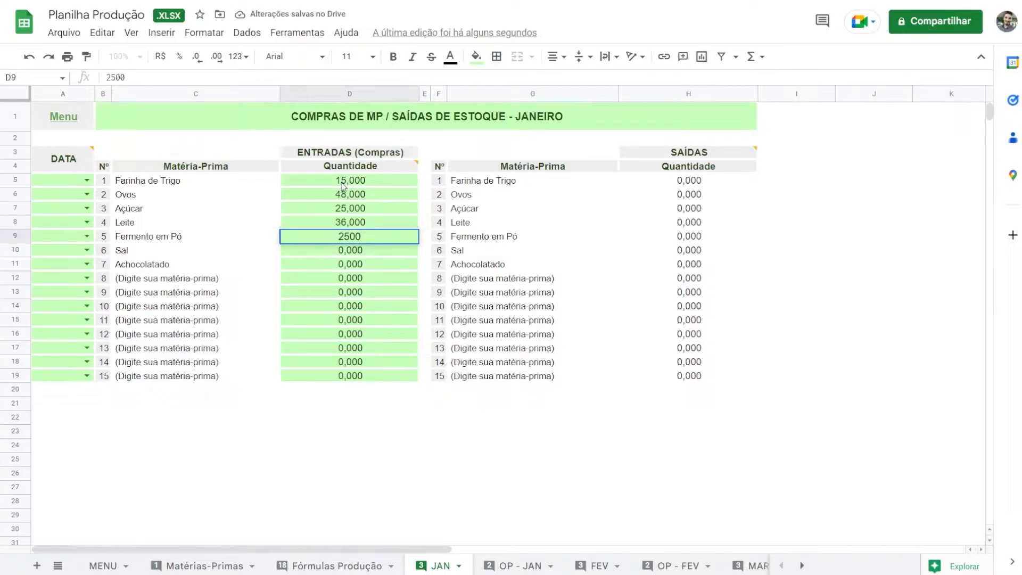
pyautogui.click(373, 251)
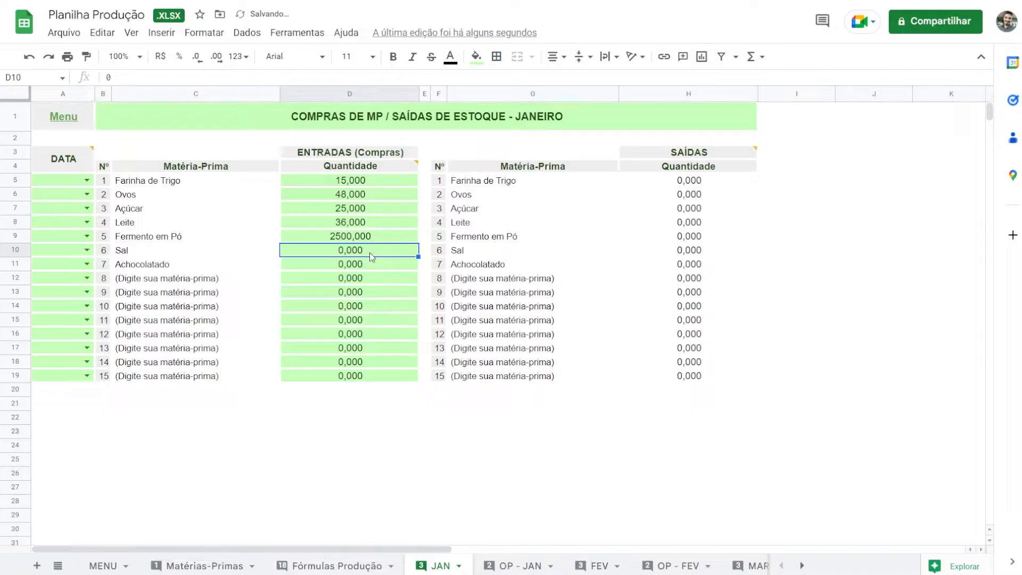
pyautogui.write('5')
pyautogui.press('Return')
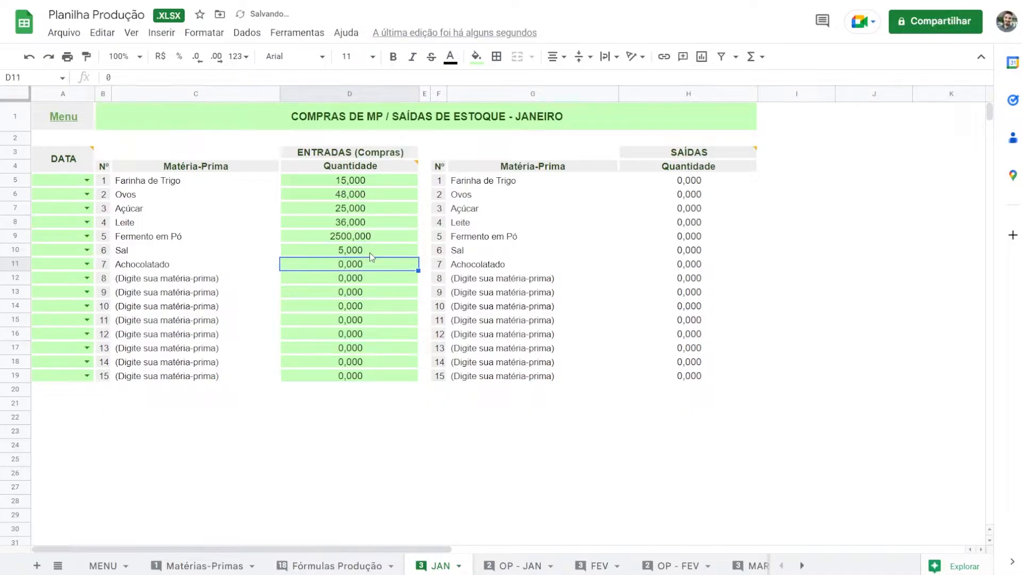
pyautogui.write('2500')
pyautogui.press('Return')
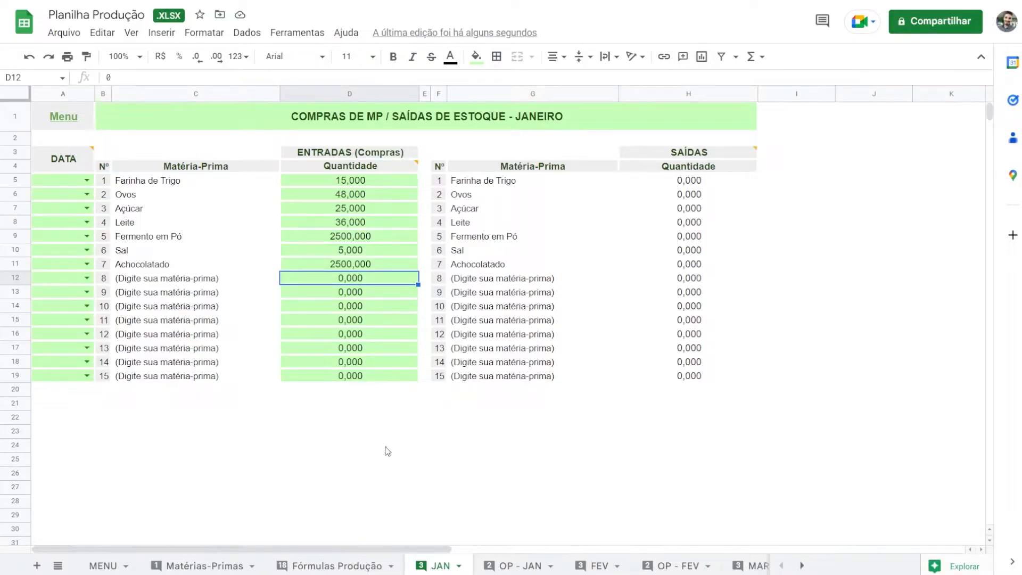
# Examine the dates listed in the DATA column of the January production orders in the OP - JAN sheet
pyautogui.click(509, 567)
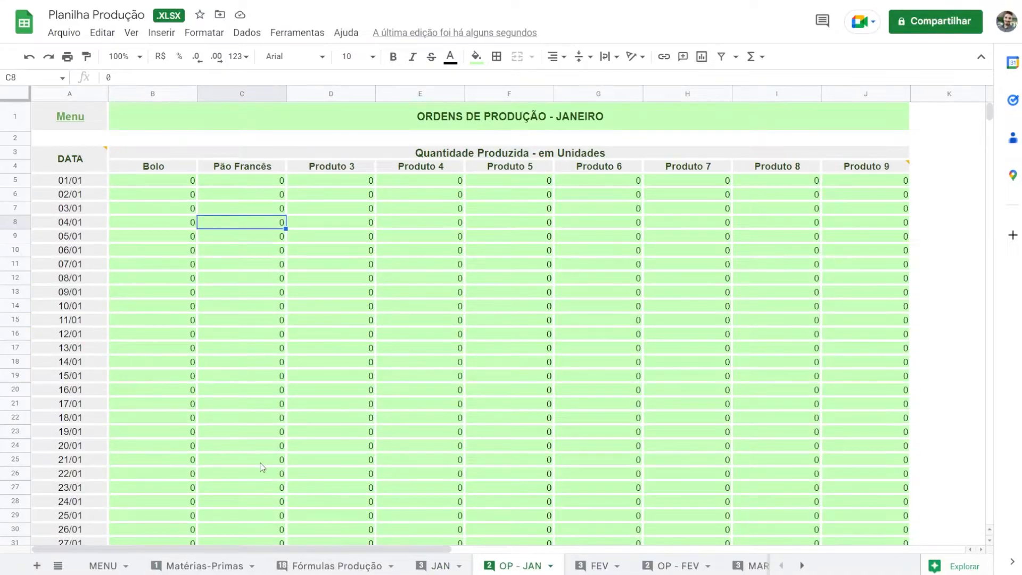
pyautogui.click(89, 185)
pyautogui.click(83, 196)
pyautogui.click(82, 211)
pyautogui.click(79, 224)
pyautogui.click(79, 253)
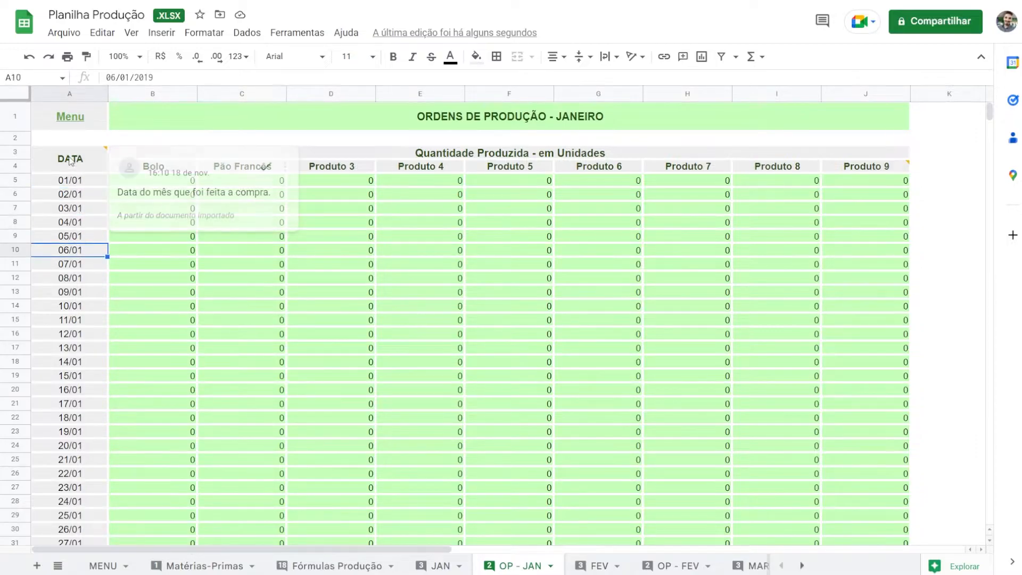
pyautogui.scroll(-5, 83, 250)
pyautogui.scroll(5, 123, 287)
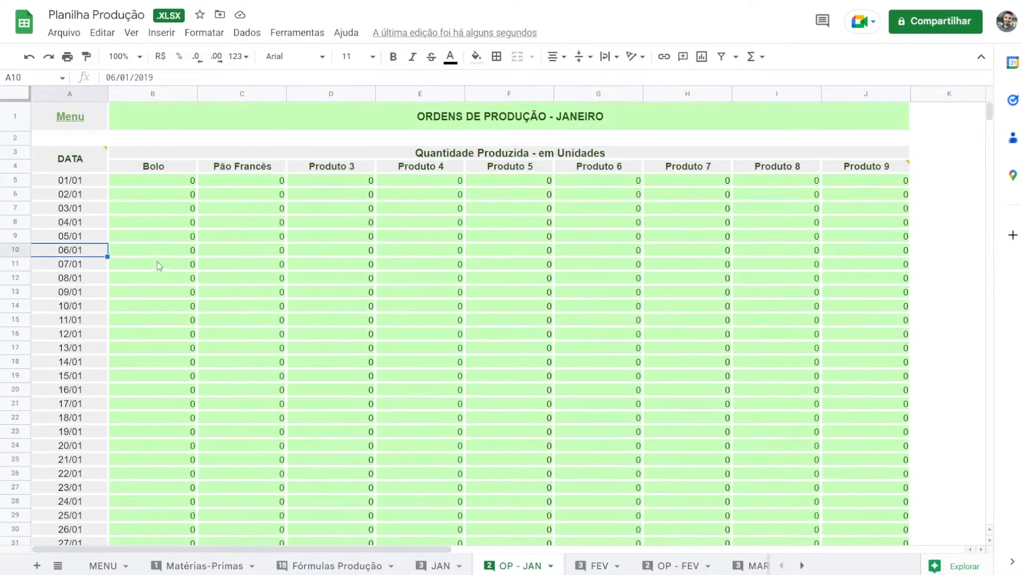
# Record the produced quantities of Bolo as 2, 3, 2 and 1 for 01/01 through 04/01 in the OP - JAN sheet
pyautogui.click(177, 186)
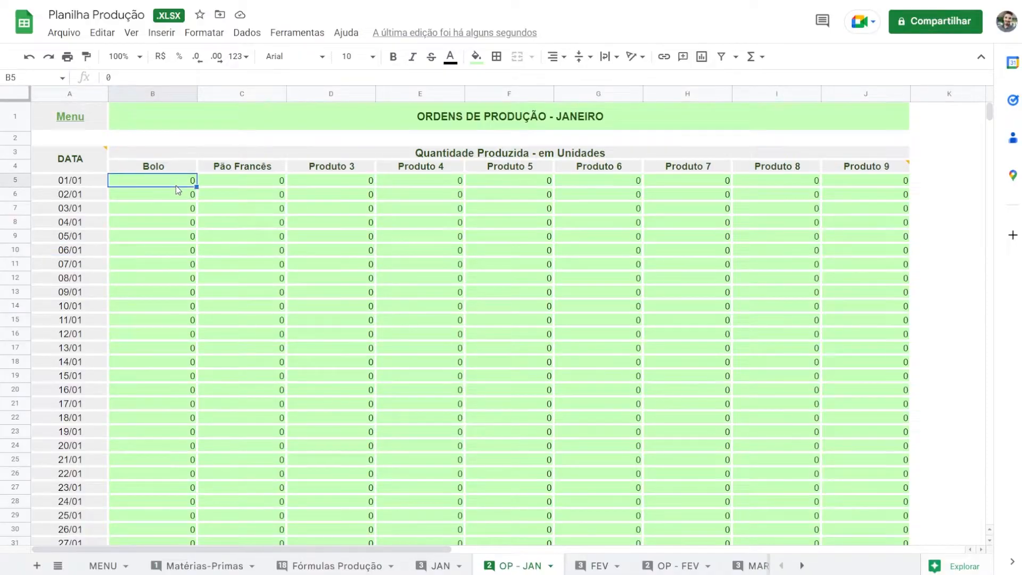
pyautogui.write('2')
pyautogui.press('Return')
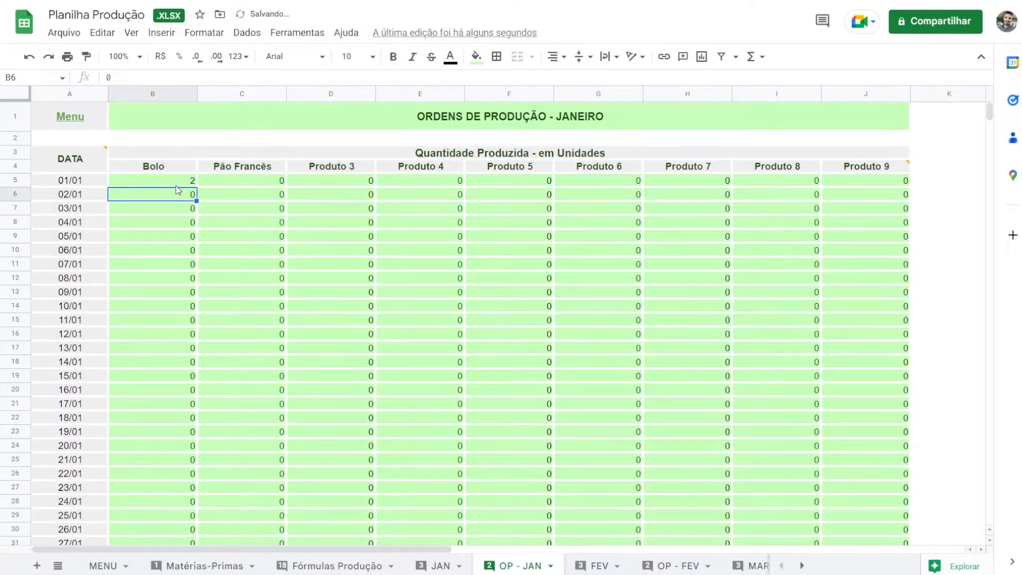
pyautogui.write('3')
pyautogui.press('Return')
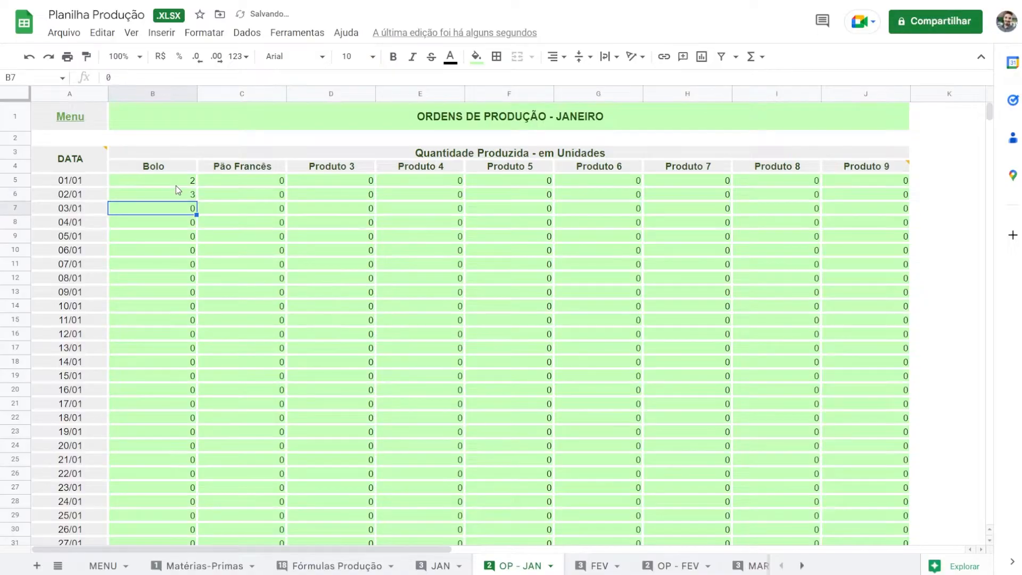
pyautogui.write('2')
pyautogui.press('Return')
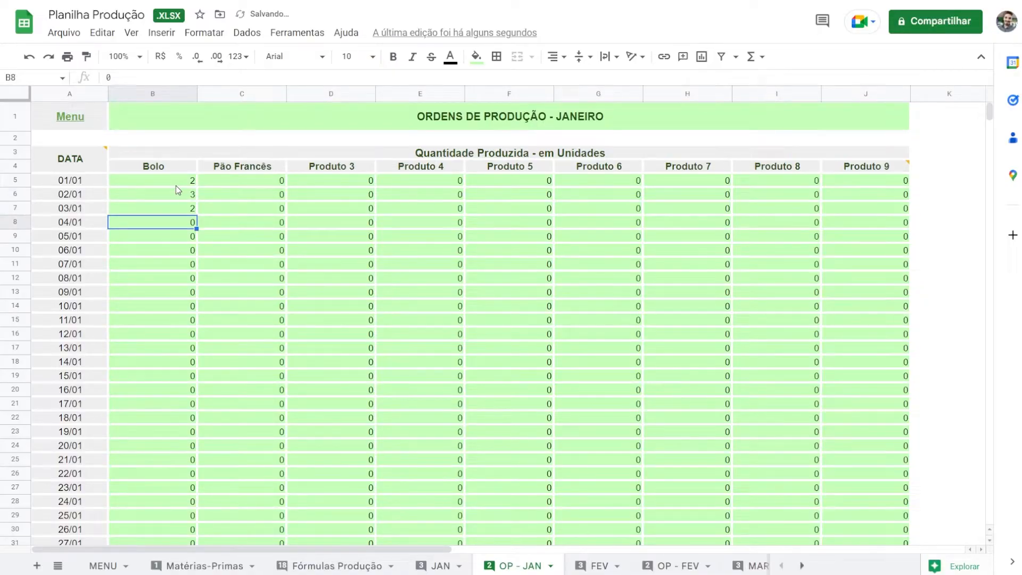
pyautogui.write('1')
pyautogui.press('Return')
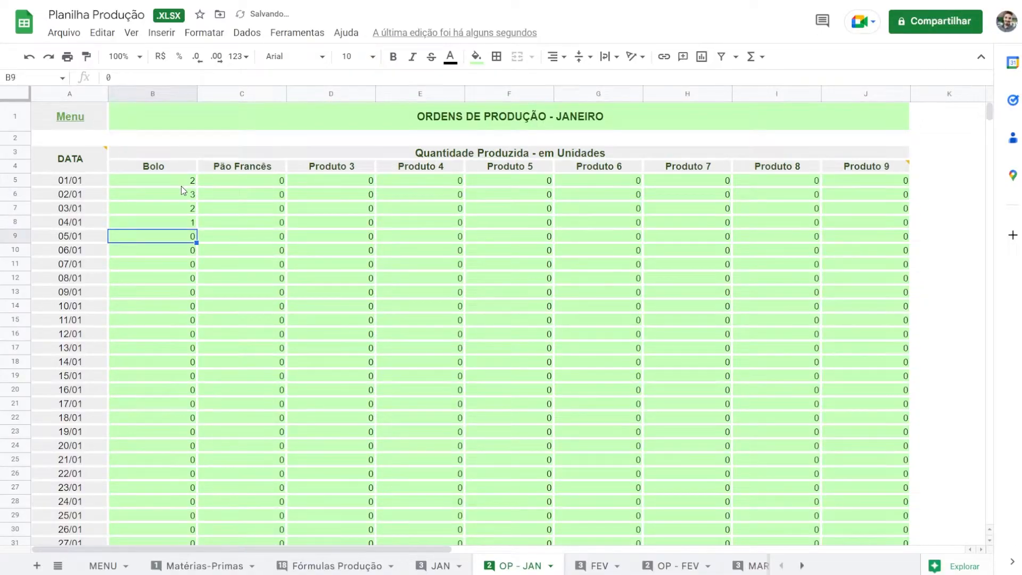
# Record the produced quantities of Pão Francês as 18, 13, 10 and 18 for 01/01 through 04/01, and return to the JAN sheet
pyautogui.click(229, 183)
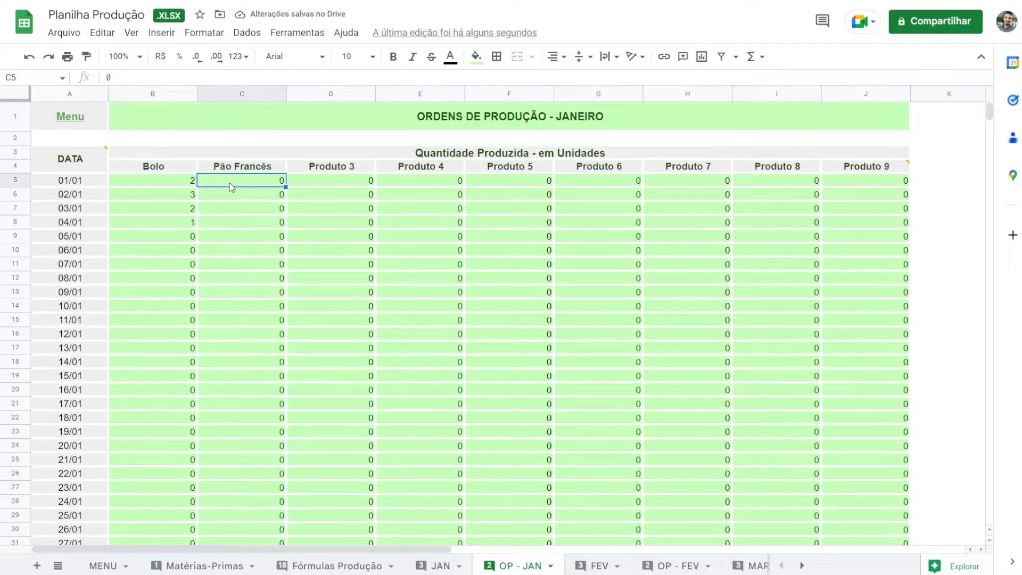
pyautogui.write('18')
pyautogui.press('Return')
pyautogui.write('13')
pyautogui.press('Return')
pyautogui.write('1')
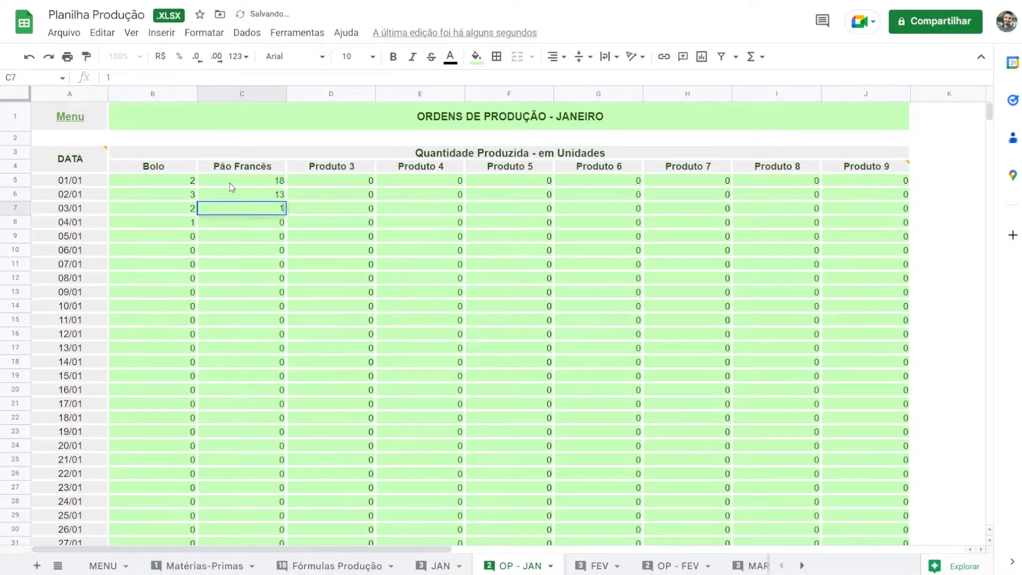
pyautogui.write('0')
pyautogui.press('Return')
pyautogui.write('18')
pyautogui.press('Return')
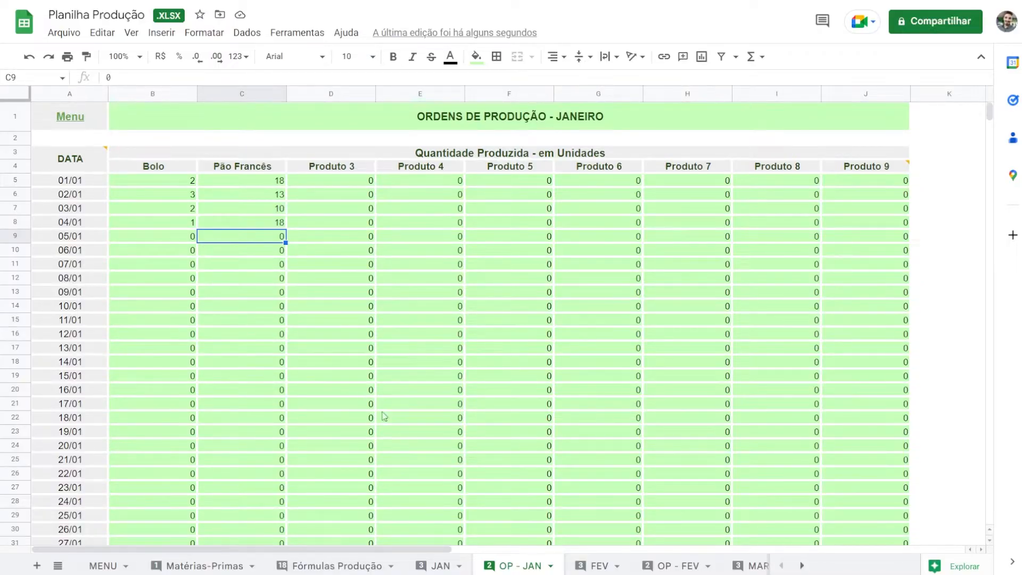
pyautogui.click(438, 565)
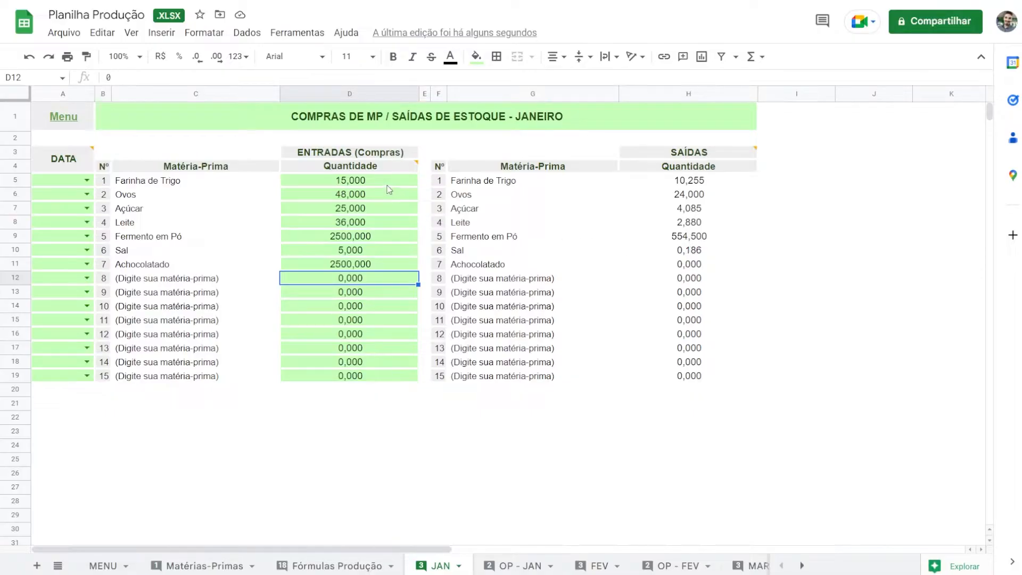
# Compare the January purchase quantities with the outflow quantities in the JAN sheet, including the Achocolatado outflow
pyautogui.moveTo(382, 180); pyautogui.dragTo(365, 266)
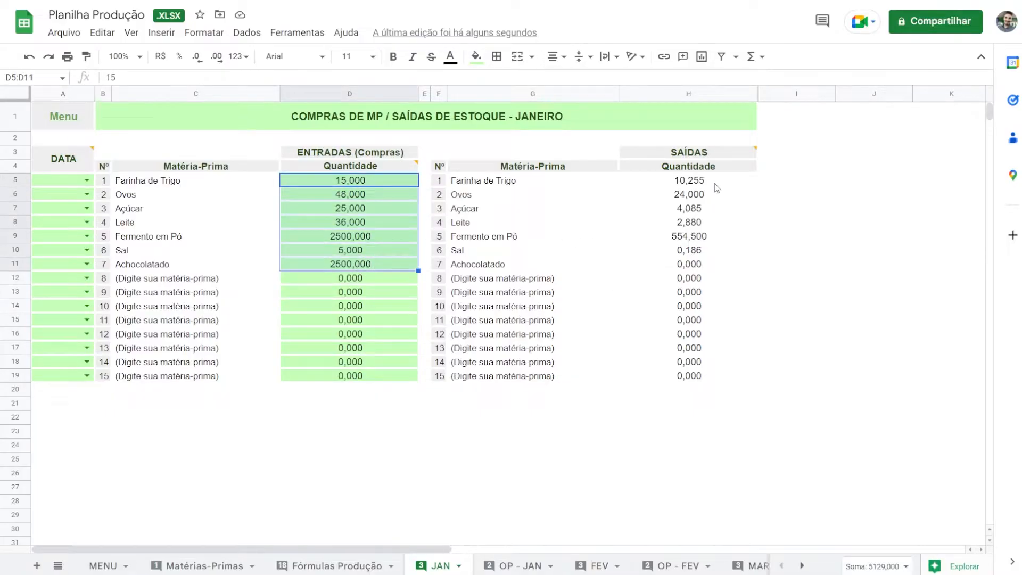
pyautogui.moveTo(700, 182); pyautogui.dragTo(694, 251)
pyautogui.click(695, 264)
pyautogui.moveTo(547, 265); pyautogui.dragTo(659, 264)
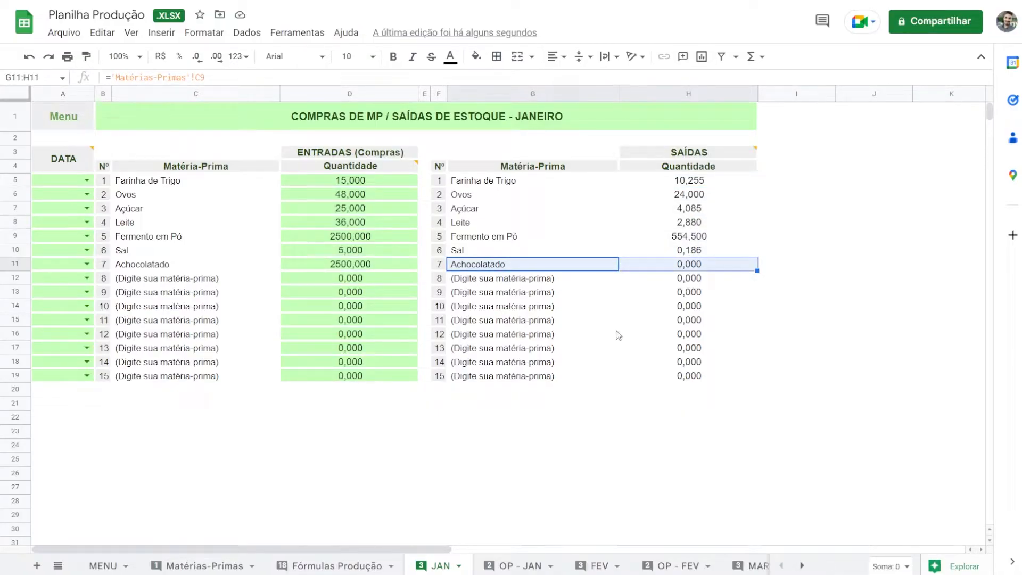
# Check the use of Achocolatado in the Bolo and Pão Francês formulas in Fórmulas Produção, and return to the JAN sheet
pyautogui.click(341, 566)
pyautogui.moveTo(228, 269); pyautogui.dragTo(631, 269)
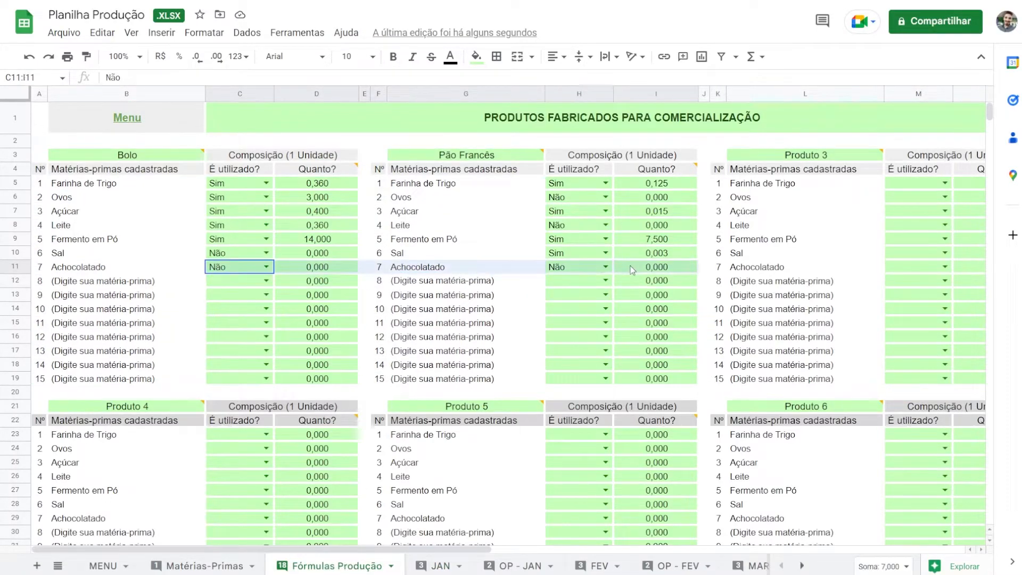
pyautogui.click(466, 292)
pyautogui.click(436, 565)
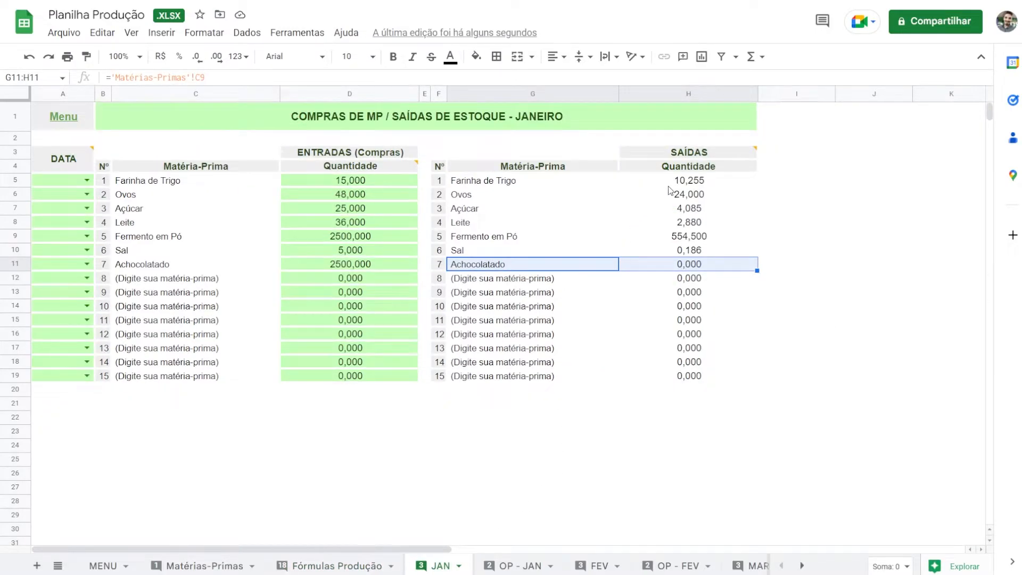
# Review the outflow and purchase quantities in the JAN sheet, and open the OP - JAN sheet to see its production orders
pyautogui.moveTo(669, 185); pyautogui.dragTo(678, 251)
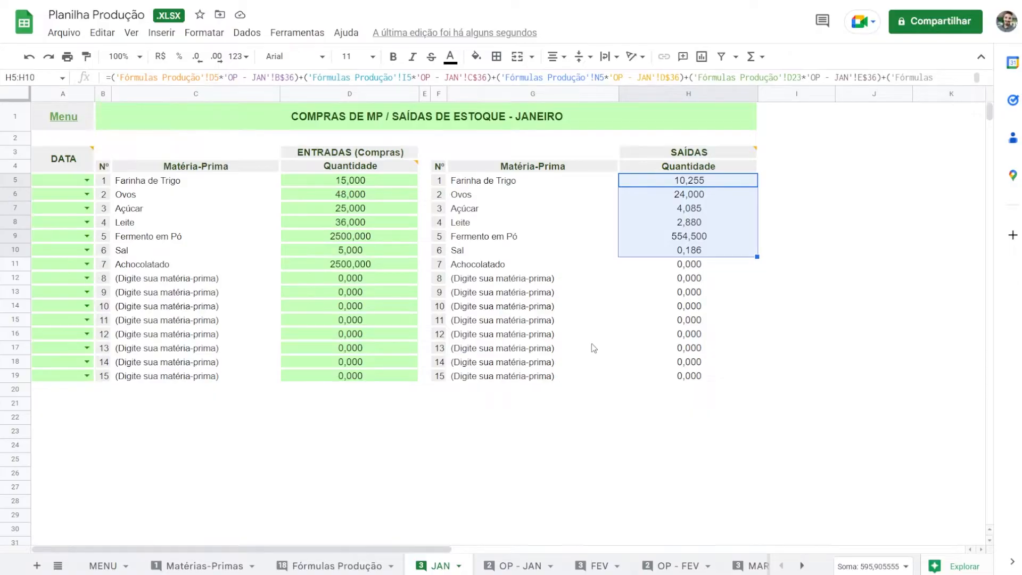
pyautogui.moveTo(393, 183); pyautogui.dragTo(379, 274)
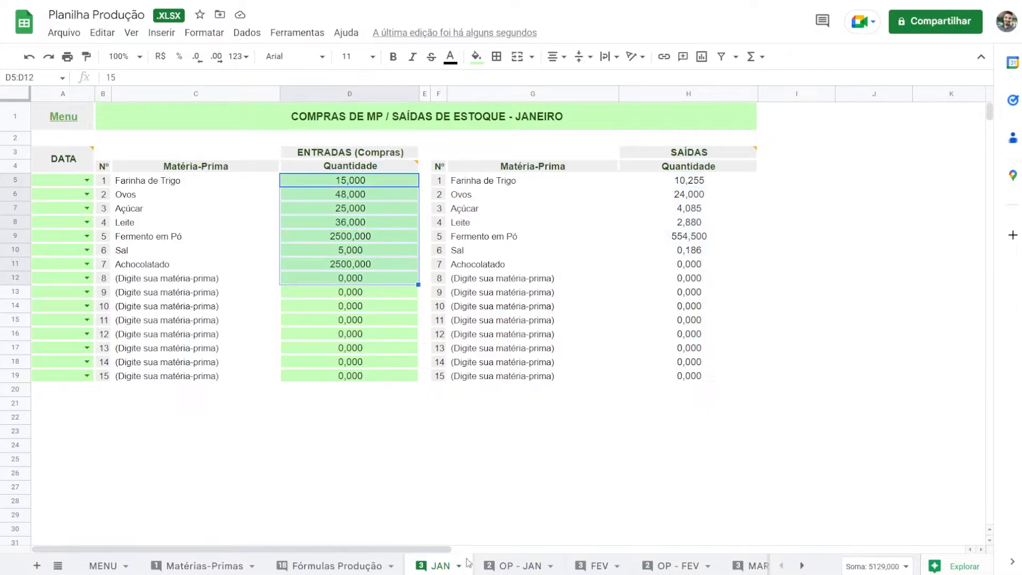
pyautogui.click(493, 566)
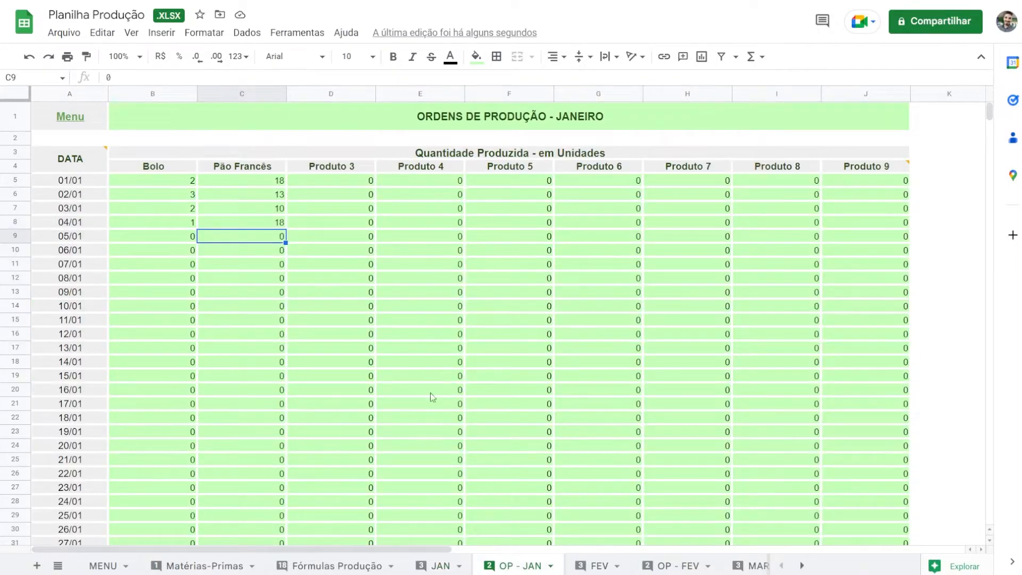
pyautogui.click(487, 568)
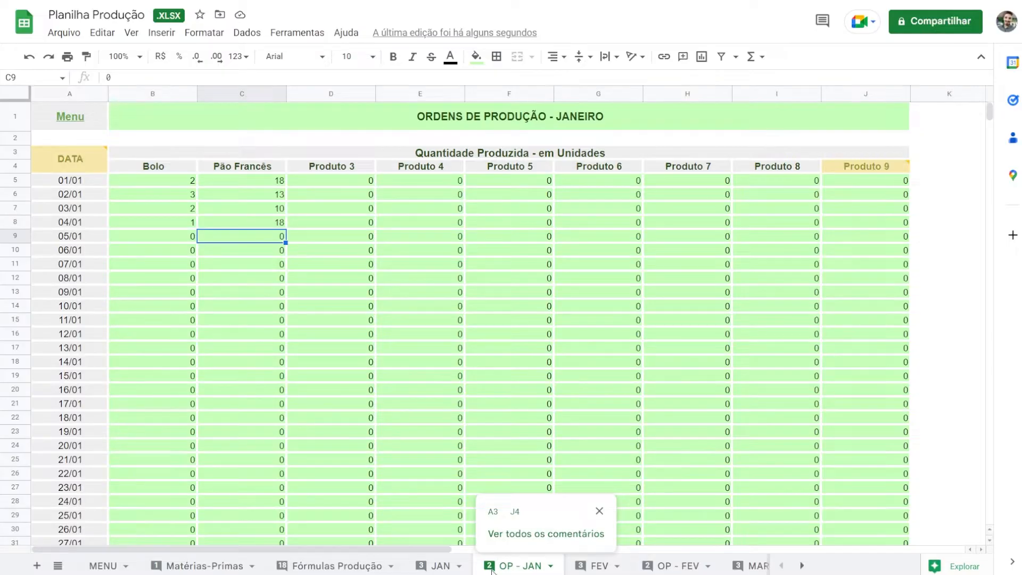
# Open the Estoque MP sheet and examine the January and February balances of the registered raw materials
pyautogui.click(801, 565)
pyautogui.click(801, 566)
pyautogui.click(801, 565)
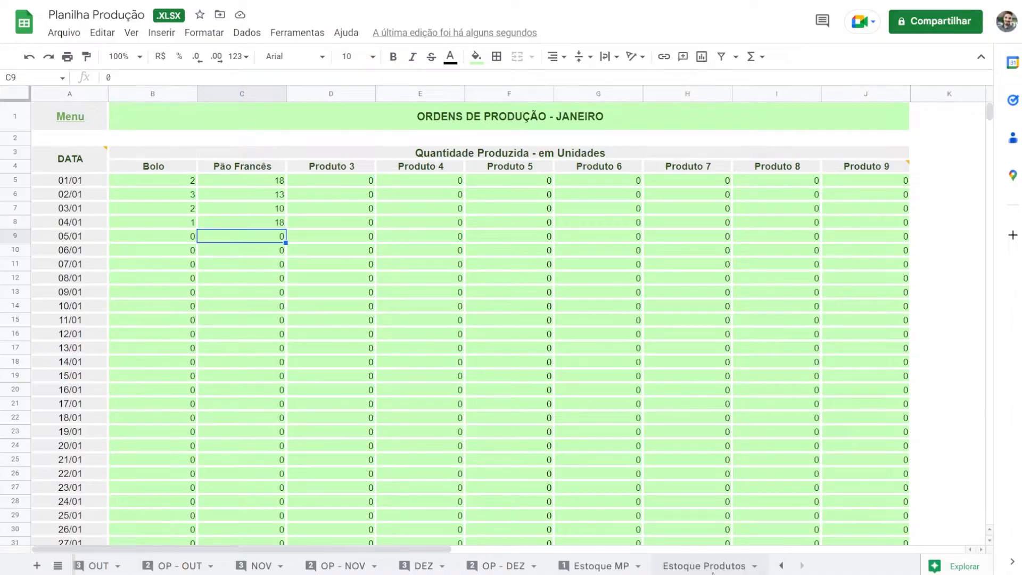
pyautogui.click(589, 568)
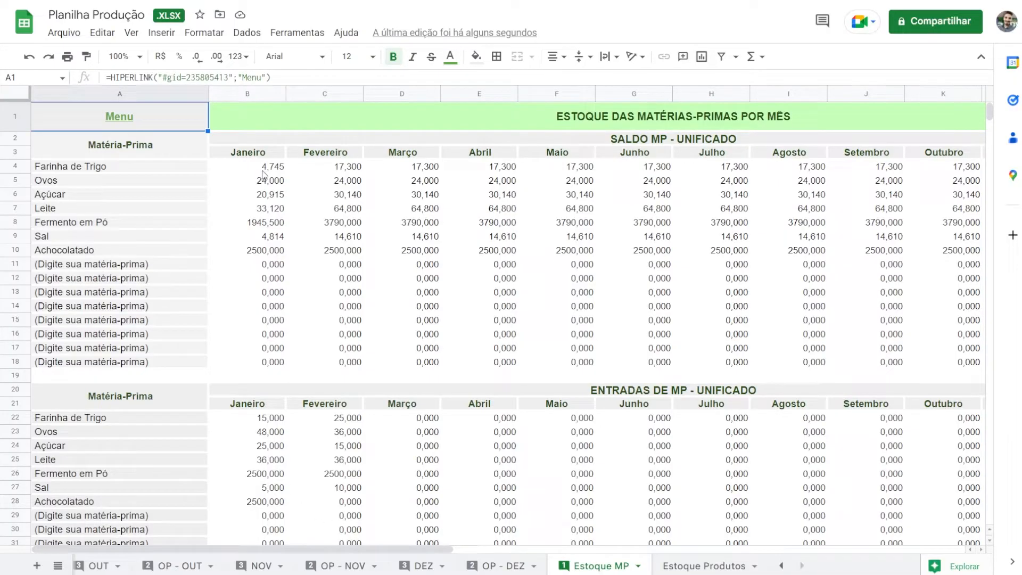
pyautogui.moveTo(261, 170); pyautogui.dragTo(254, 251)
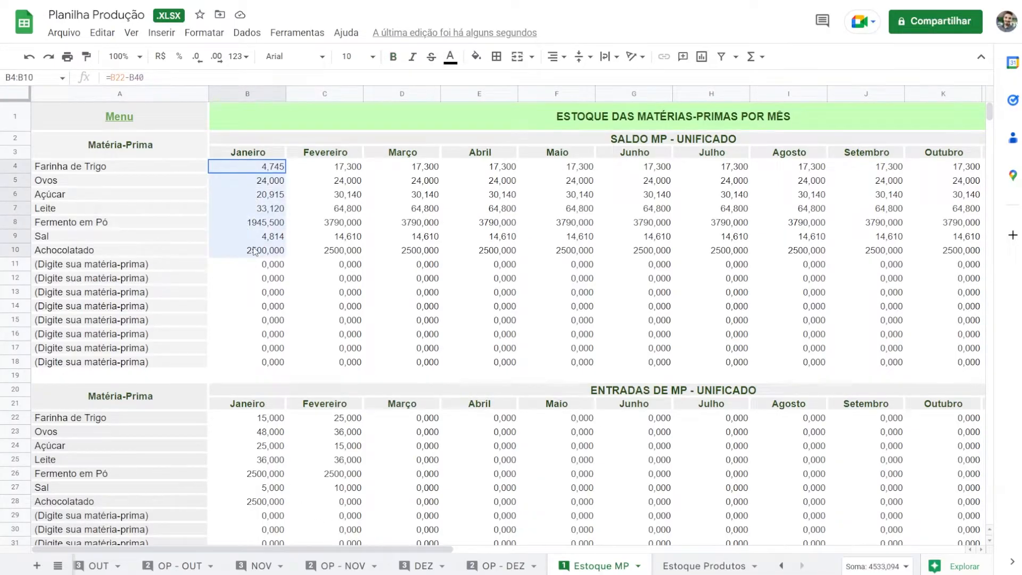
pyautogui.moveTo(348, 166); pyautogui.dragTo(352, 252)
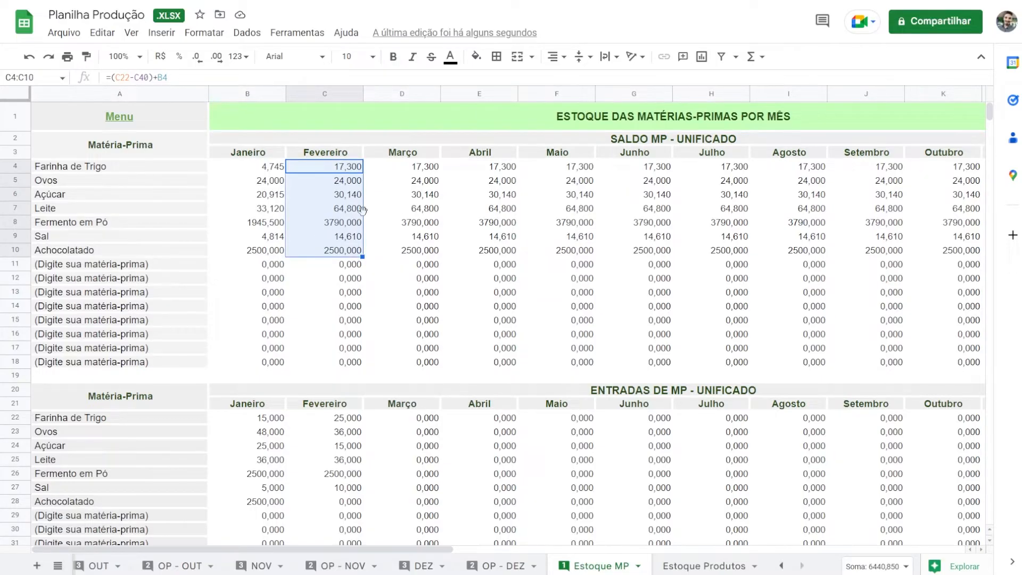
# Reset the February produced quantities of Bolo and Pão Francês to 0 in the OP - FEV sheet
pyautogui.scroll(10, 266, 567)
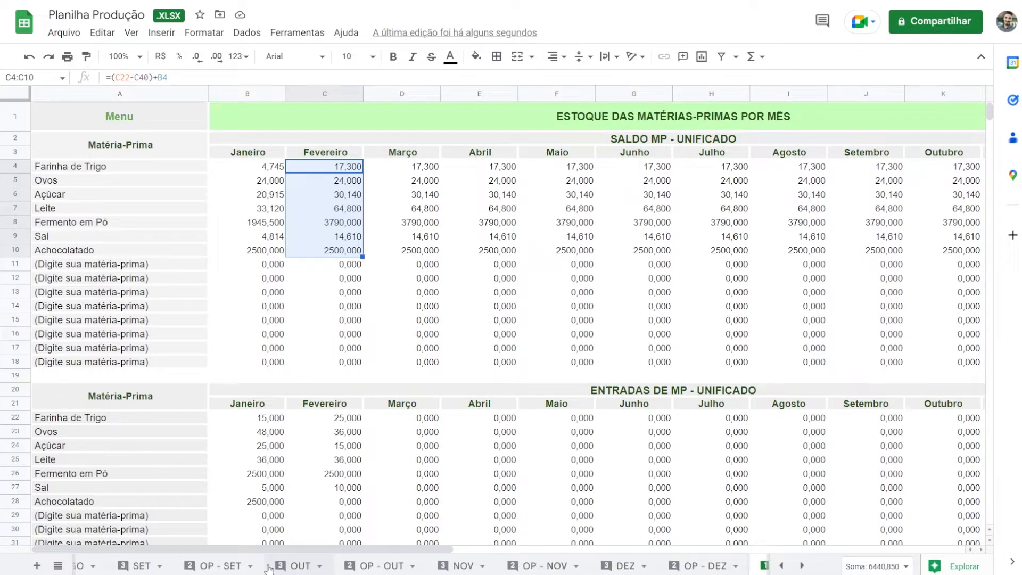
pyautogui.scroll(3, 235, 569)
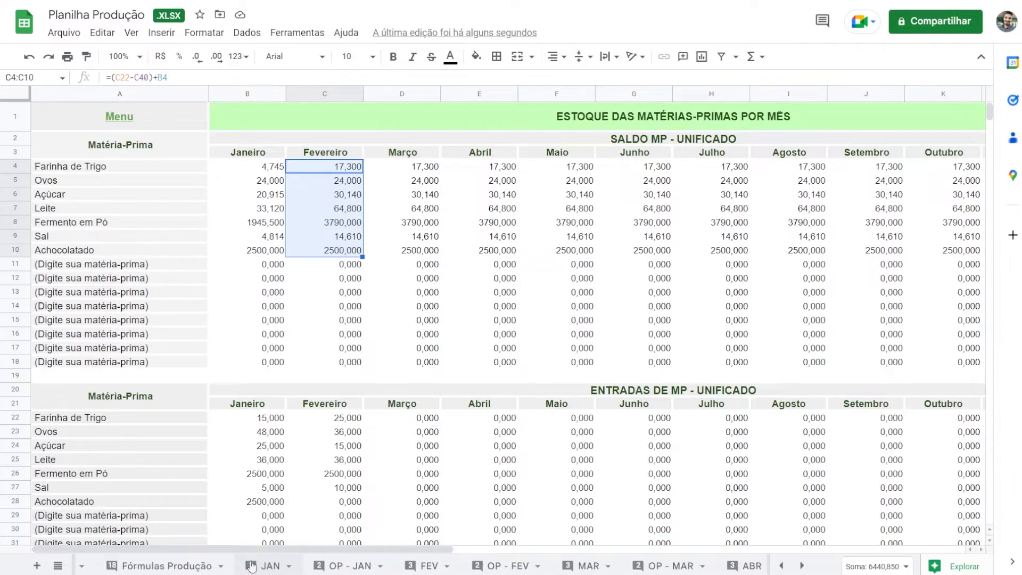
pyautogui.click(416, 568)
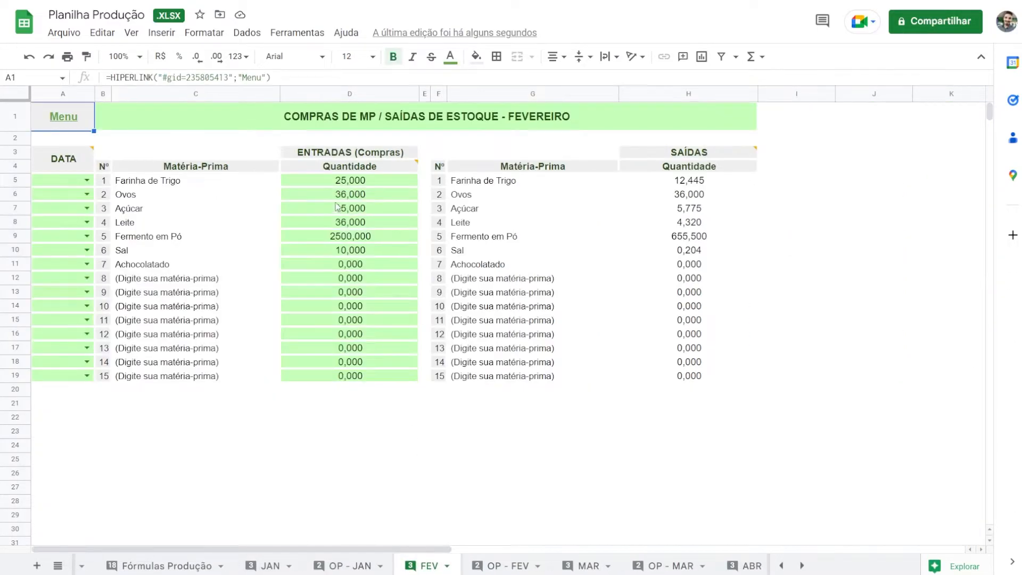
pyautogui.click(501, 566)
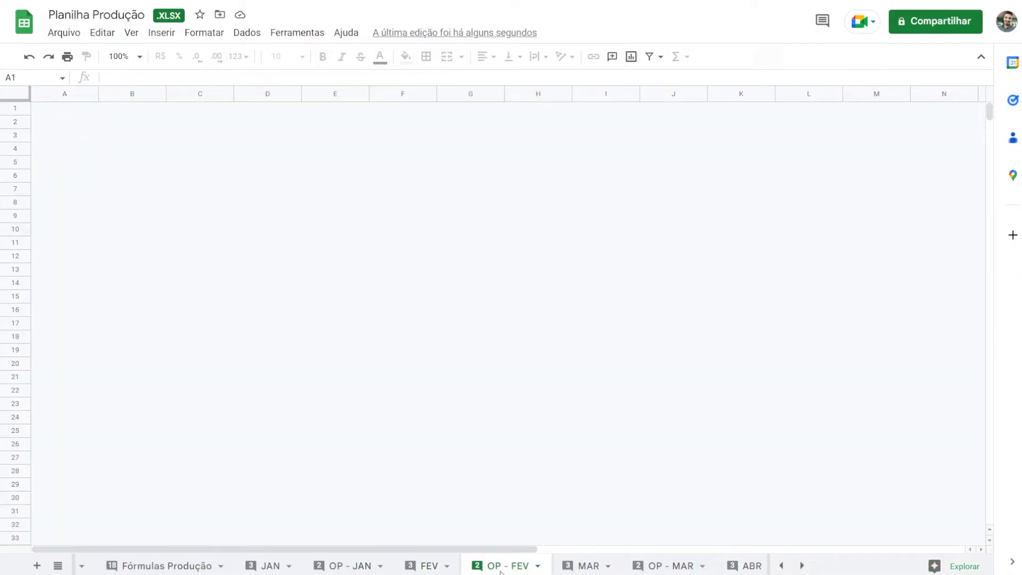
pyautogui.moveTo(183, 201); pyautogui.dragTo(287, 184)
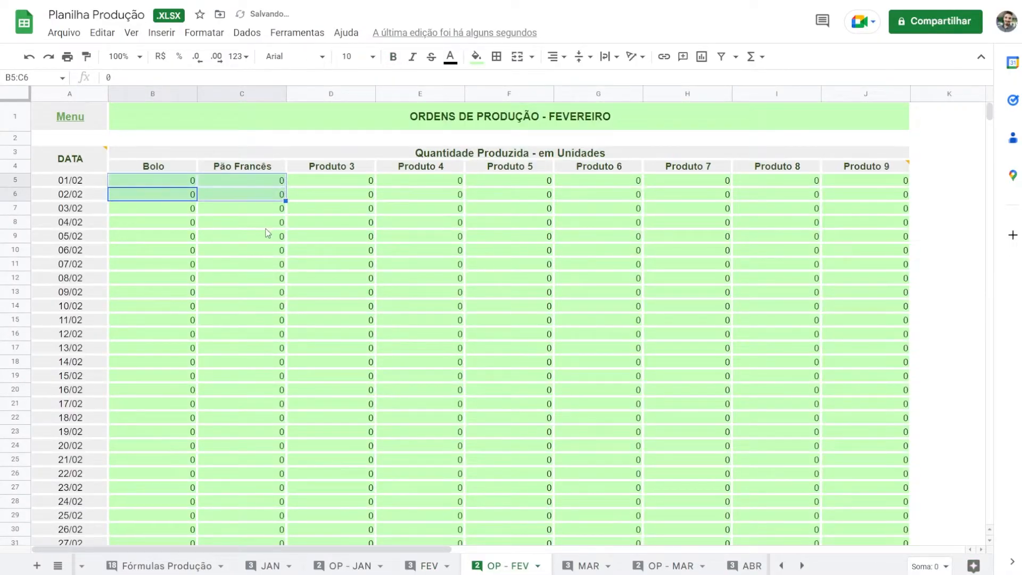
pyautogui.click(268, 223)
# Reset the February purchase quantities from Farinha de Trigo through Achocolatado to 0 in the FEV sheet
pyautogui.click(413, 566)
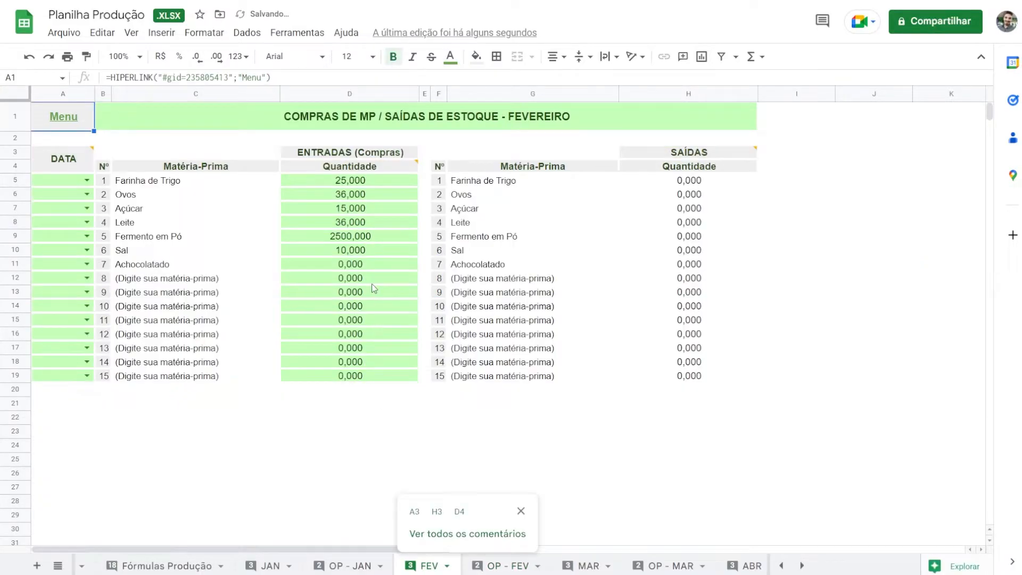
pyautogui.moveTo(417, 267); pyautogui.dragTo(403, 181)
pyautogui.click(354, 309)
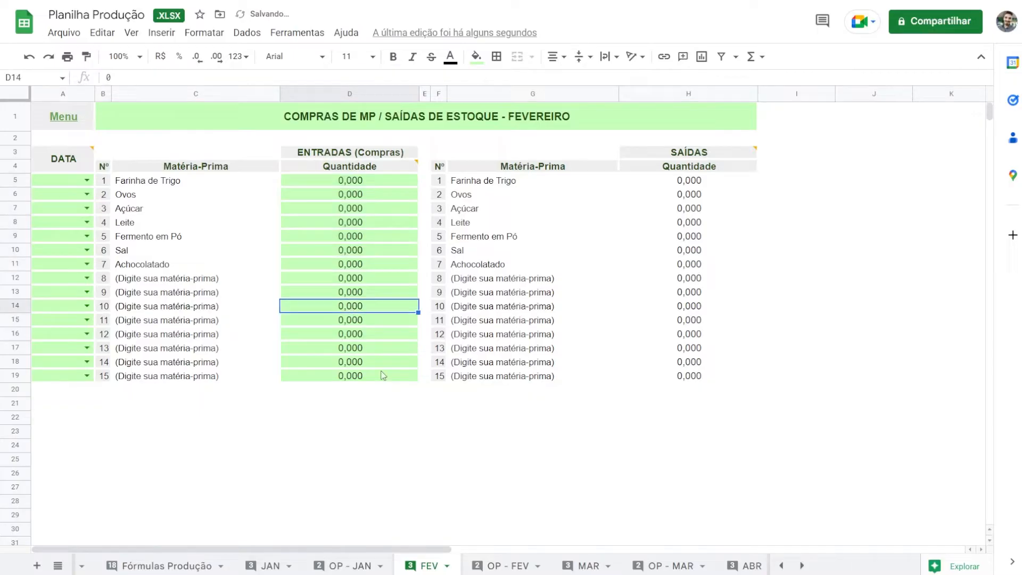
# Return to the Estoque MP sheet and examine the Farinha de Trigo balance from Janeiro through Outubro
pyautogui.click(802, 565)
pyautogui.click(802, 565)
pyautogui.click(802, 566)
pyautogui.click(802, 565)
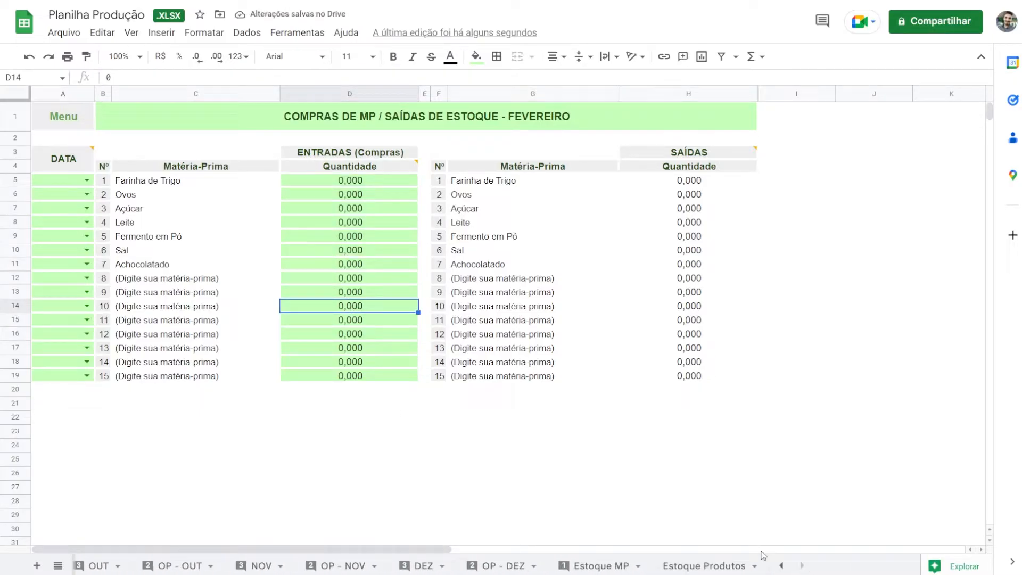
pyautogui.click(598, 566)
pyautogui.click(371, 298)
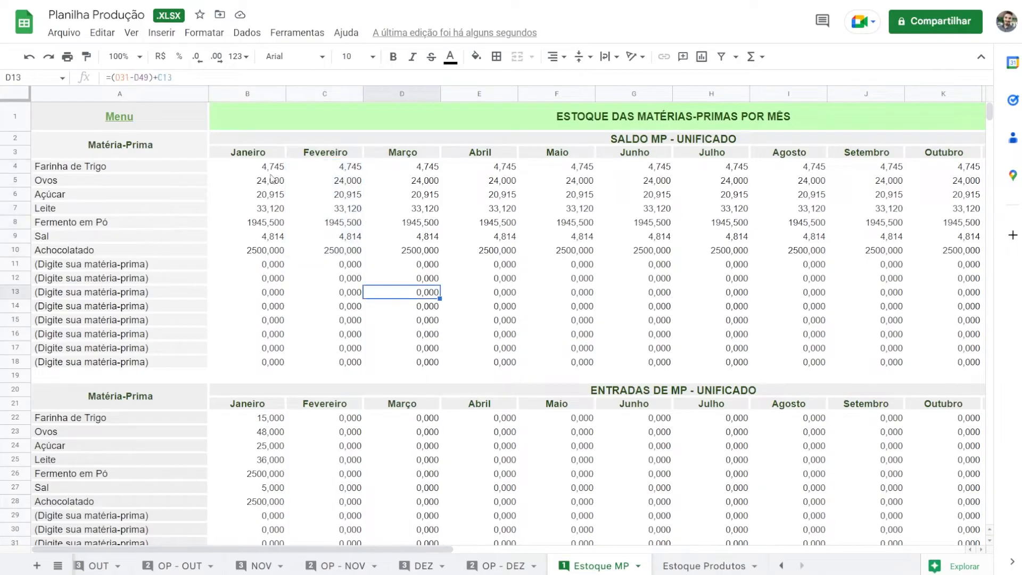
pyautogui.moveTo(272, 172); pyautogui.dragTo(969, 177)
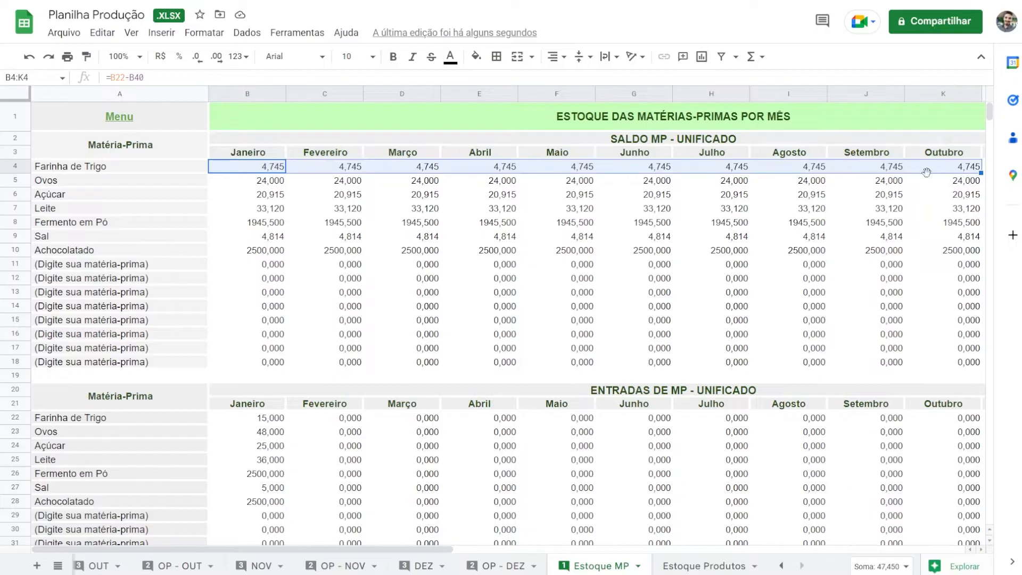
pyautogui.click(413, 267)
# Examine the January balances from Farinha de Trigo through Achocolatado in the SALDO MP table
pyautogui.moveTo(268, 171); pyautogui.dragTo(267, 254)
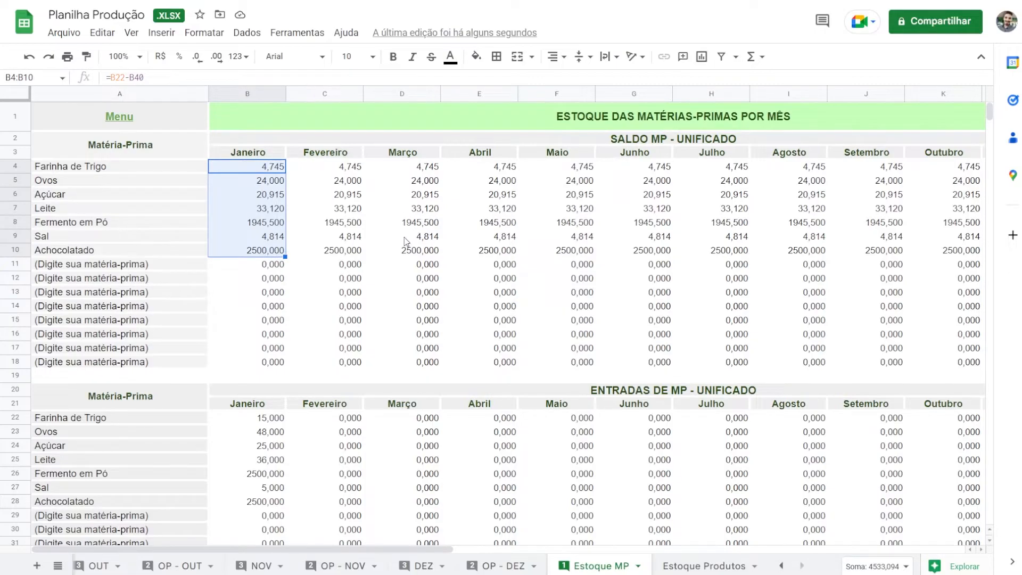
pyautogui.click(331, 296)
pyautogui.moveTo(262, 169); pyautogui.dragTo(265, 253)
# Examine the January quantities of the raw materials in the ENTRADAS DE MP and SAÍDAS DE MP tables
pyautogui.click(682, 385)
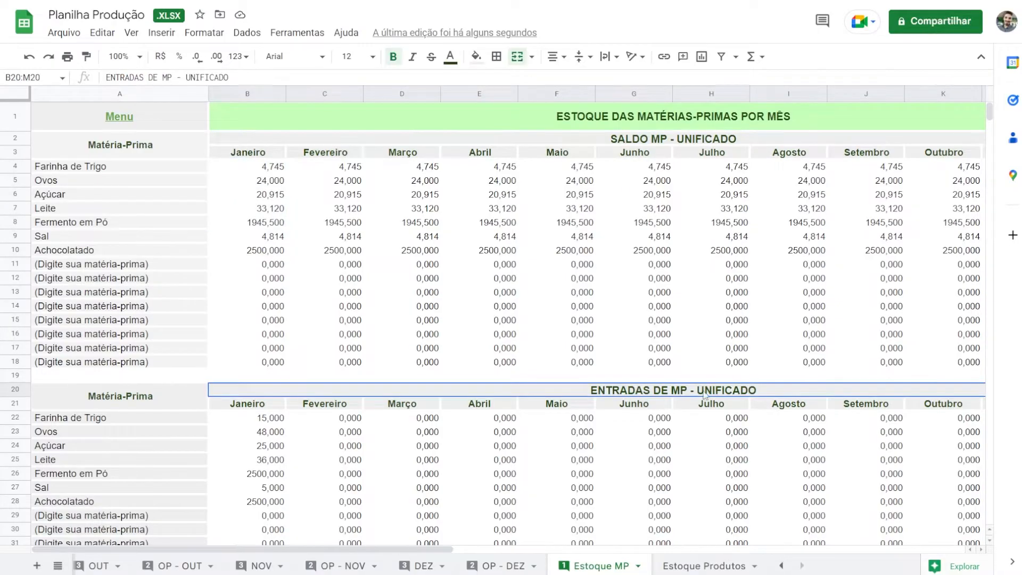
pyautogui.scroll(-4, 301, 415)
pyautogui.moveTo(268, 194); pyautogui.dragTo(269, 278)
pyautogui.click(722, 418)
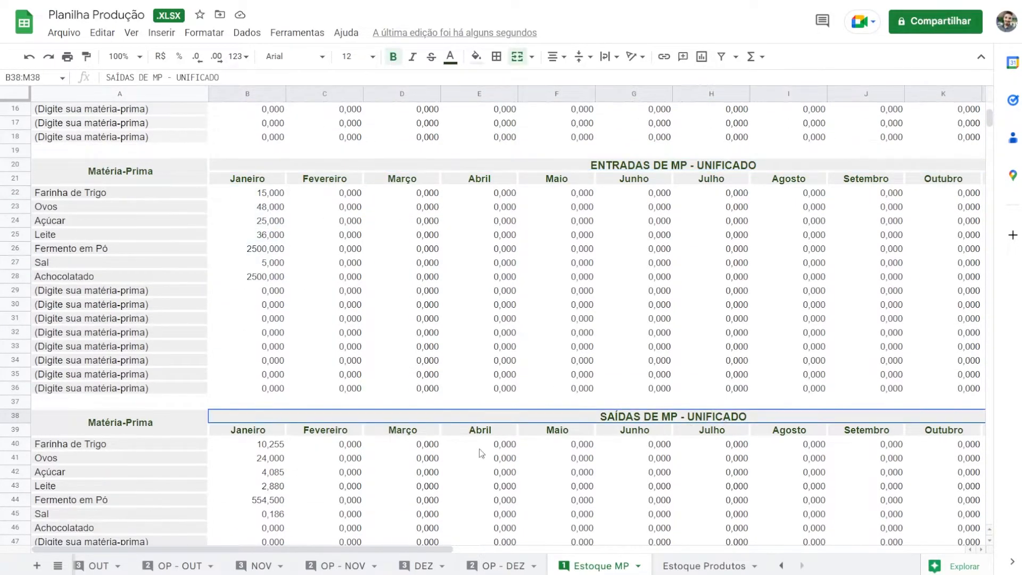
pyautogui.scroll(-2, 309, 387)
pyautogui.moveTo(277, 350); pyautogui.dragTo(282, 418)
# Compare the January inflows and outflows with the SALDO MP balances, and read the comment on that table's heading
pyautogui.scroll(6, 314, 404)
pyautogui.click(272, 402)
pyautogui.scroll(-4, 273, 426)
pyautogui.click(268, 458)
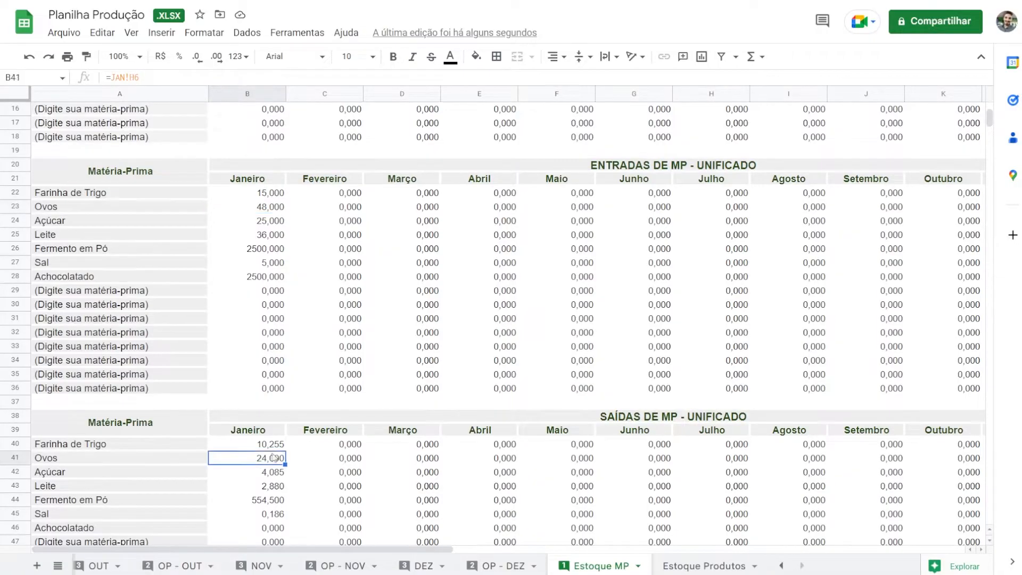
pyautogui.scroll(5, 286, 347)
pyautogui.click(657, 139)
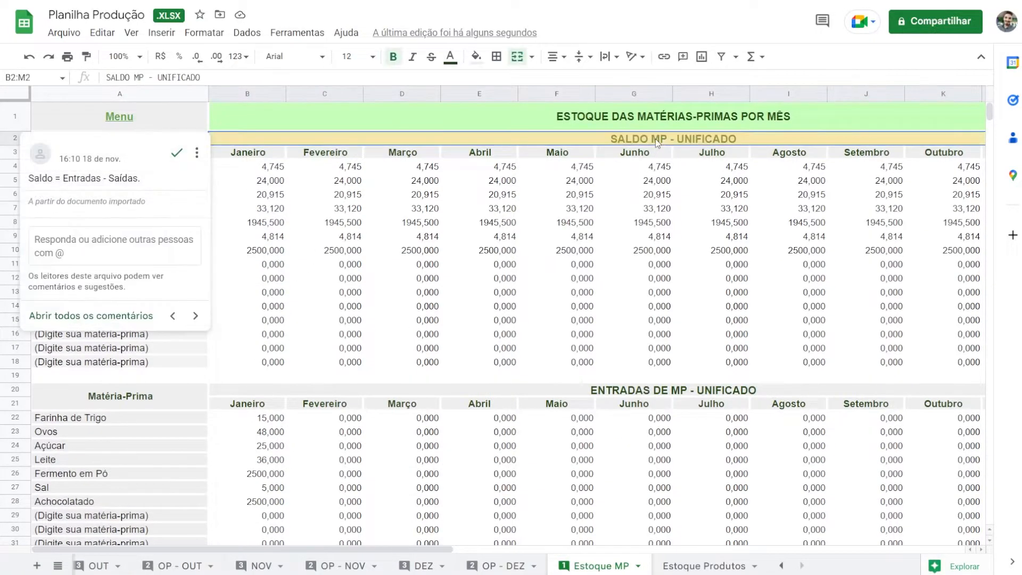
pyautogui.moveTo(273, 167); pyautogui.dragTo(267, 253)
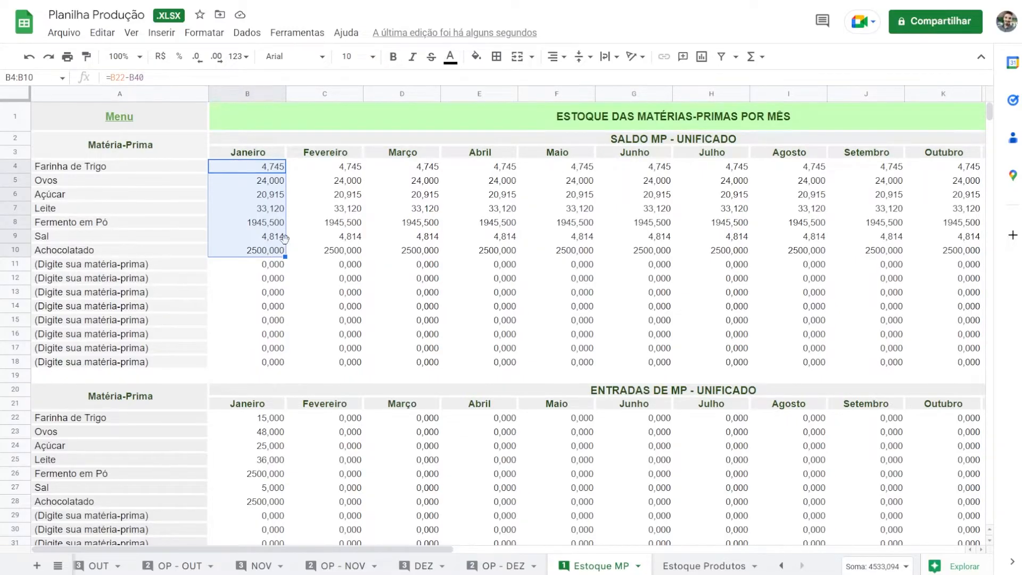
# Record the produced quantities of Bolo as 2, 4 and 1 for 01/02 through 03/02 in the OP - FEV sheet
pyautogui.scroll(10, 230, 567)
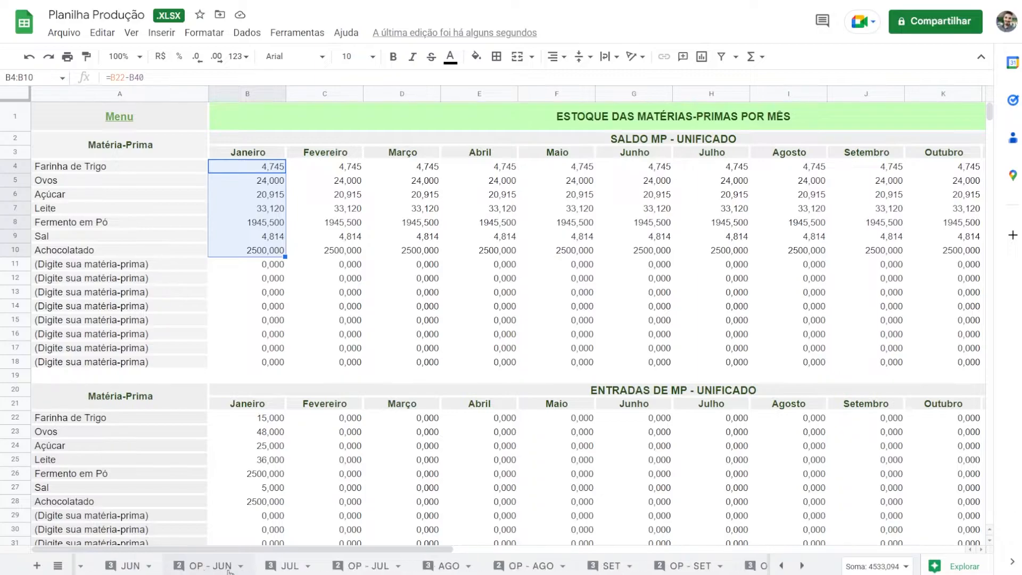
pyautogui.scroll(5, 230, 569)
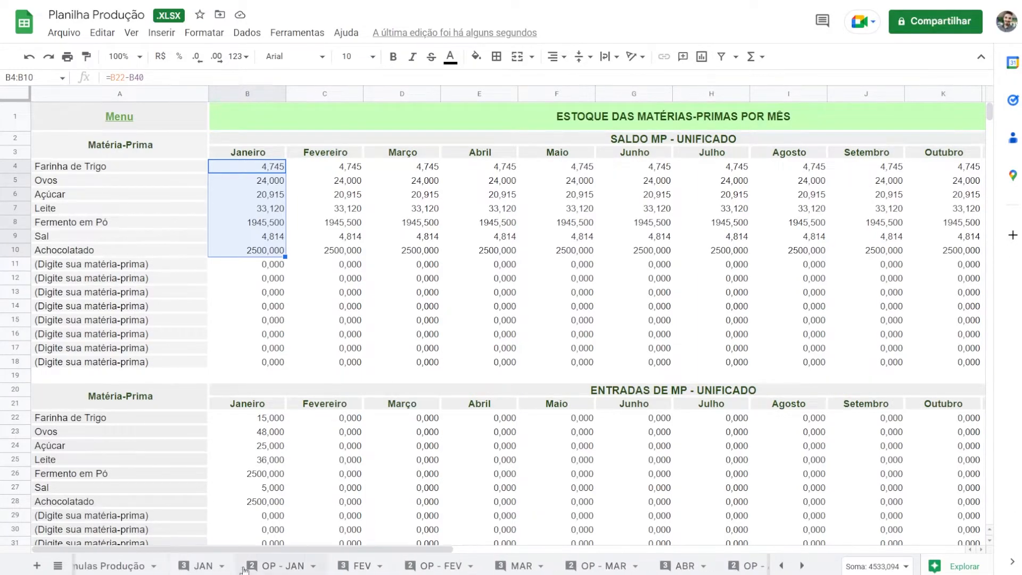
pyautogui.scroll(-2, 380, 565)
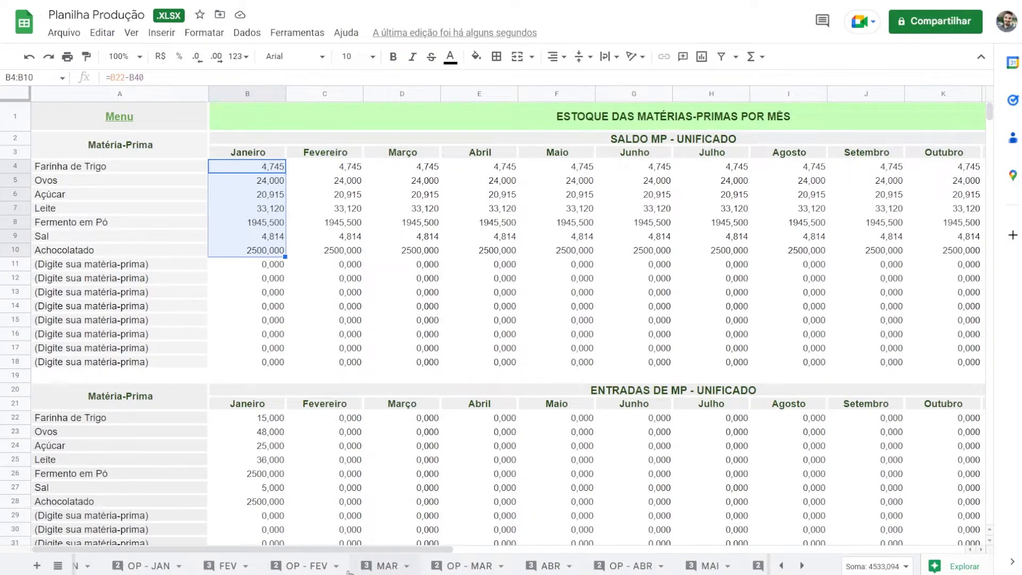
pyautogui.click(296, 566)
pyautogui.click(191, 184)
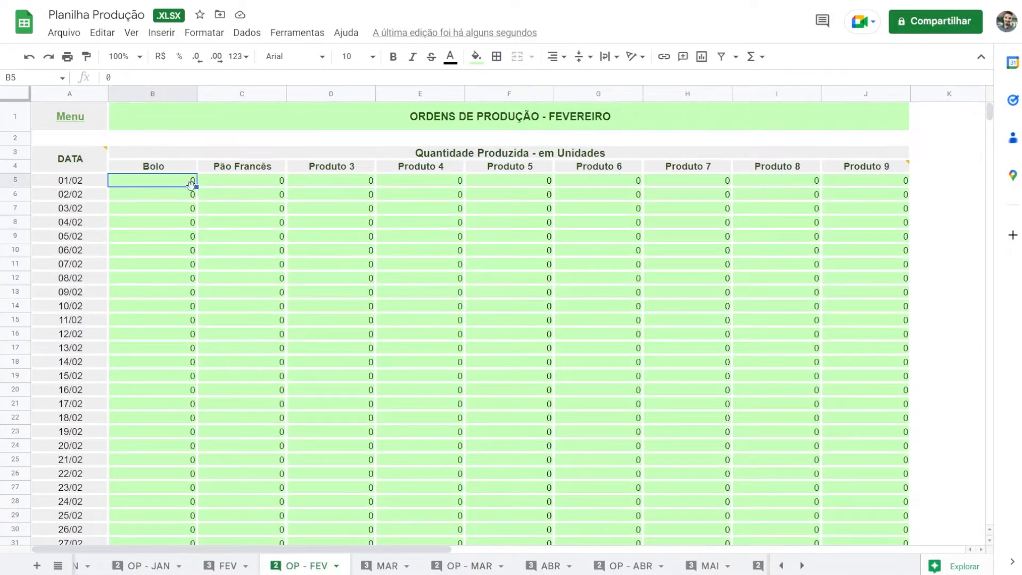
pyautogui.write('2')
pyautogui.press('Return')
pyautogui.press('Return')
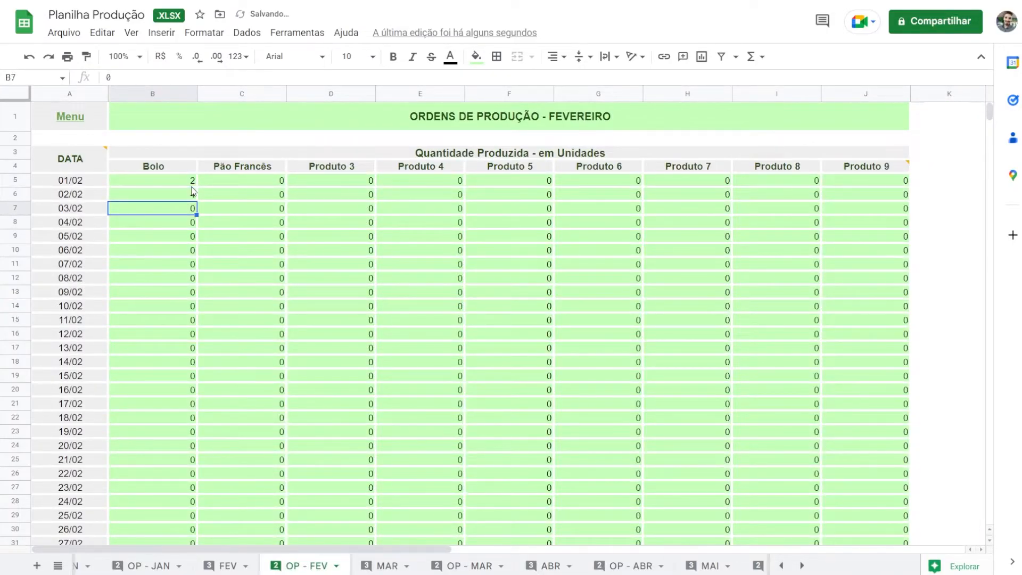
pyautogui.write('1')
pyautogui.press('Return')
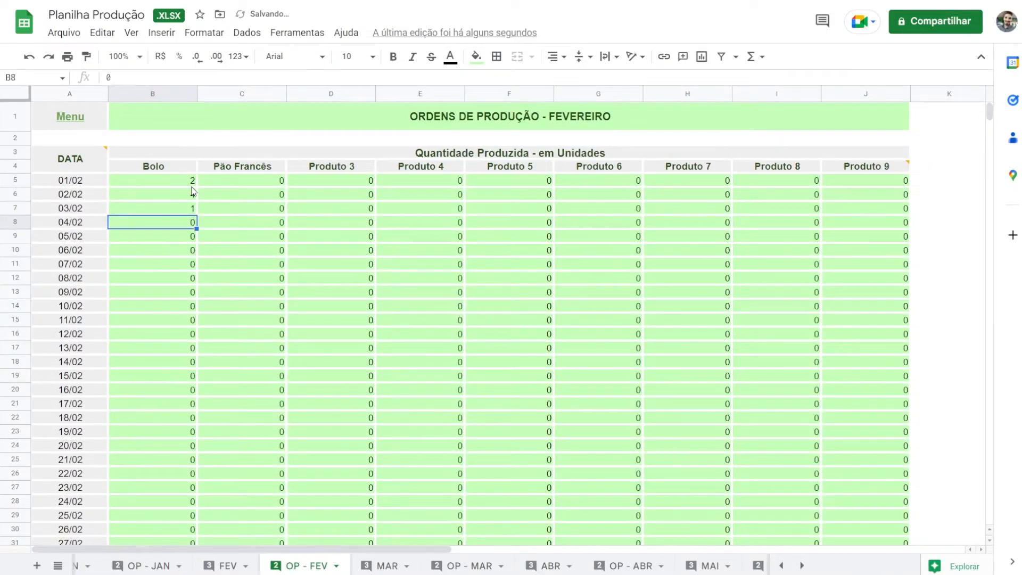
# Record the produced quantities of Pão Francês as 18, 13 and 18 for 01/02 through 03/02
pyautogui.click(258, 184)
pyautogui.write('18')
pyautogui.press('Return')
pyautogui.write('13')
pyautogui.press('Return')
pyautogui.write('18')
pyautogui.press('Return')
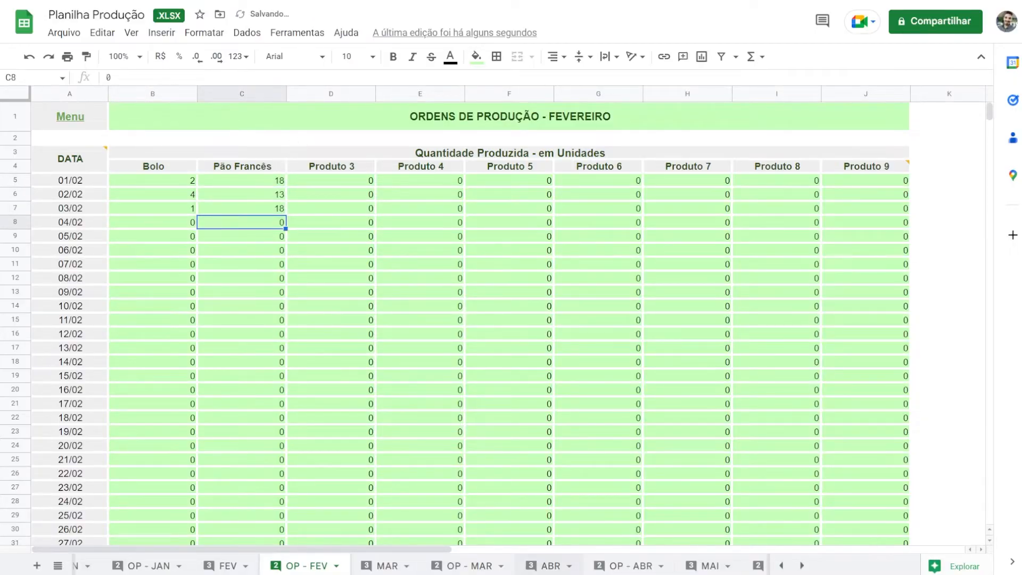
# Compare the January through April raw-material balances in the SALDO MP table of the Estoque MP sheet
pyautogui.scroll(-10, 644, 568)
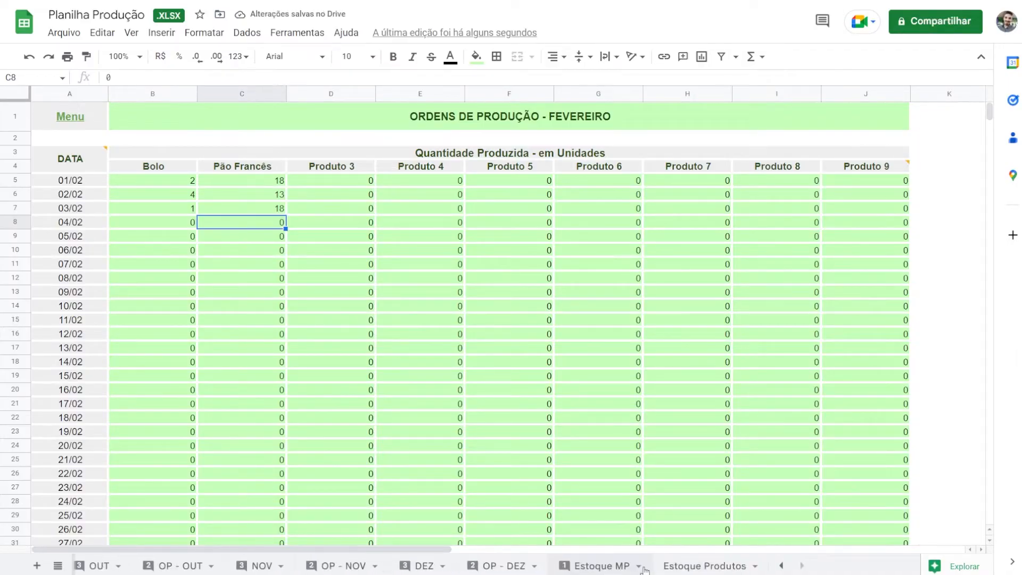
pyautogui.click(594, 568)
pyautogui.click(342, 212)
pyautogui.click(345, 168)
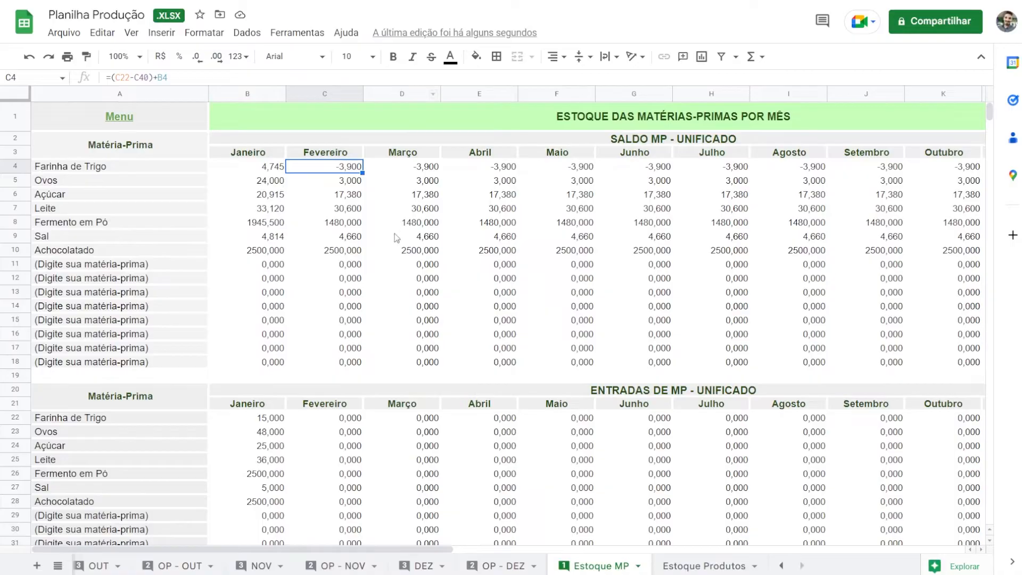
pyautogui.moveTo(271, 164); pyautogui.dragTo(267, 248)
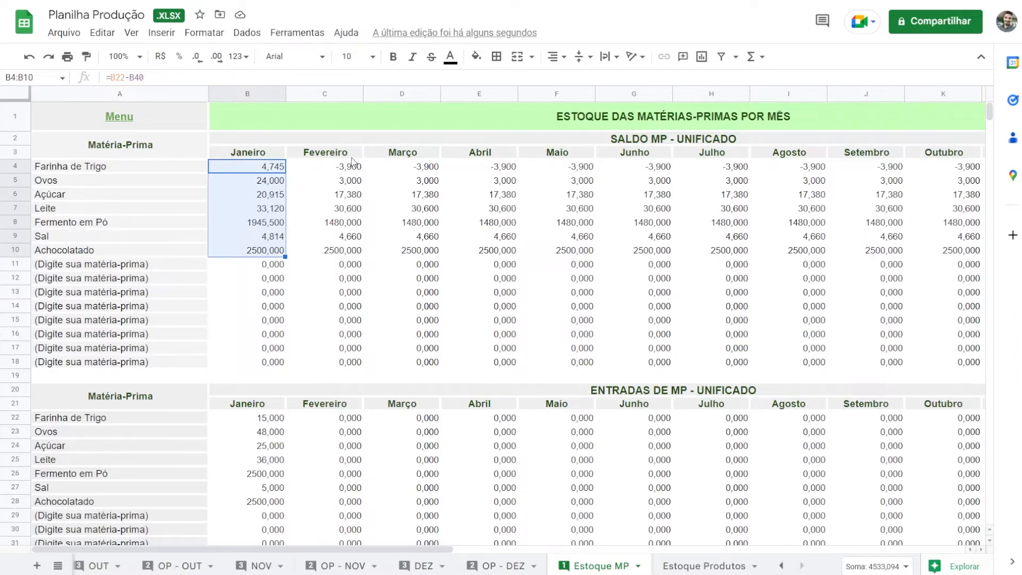
pyautogui.moveTo(348, 169); pyautogui.dragTo(371, 249)
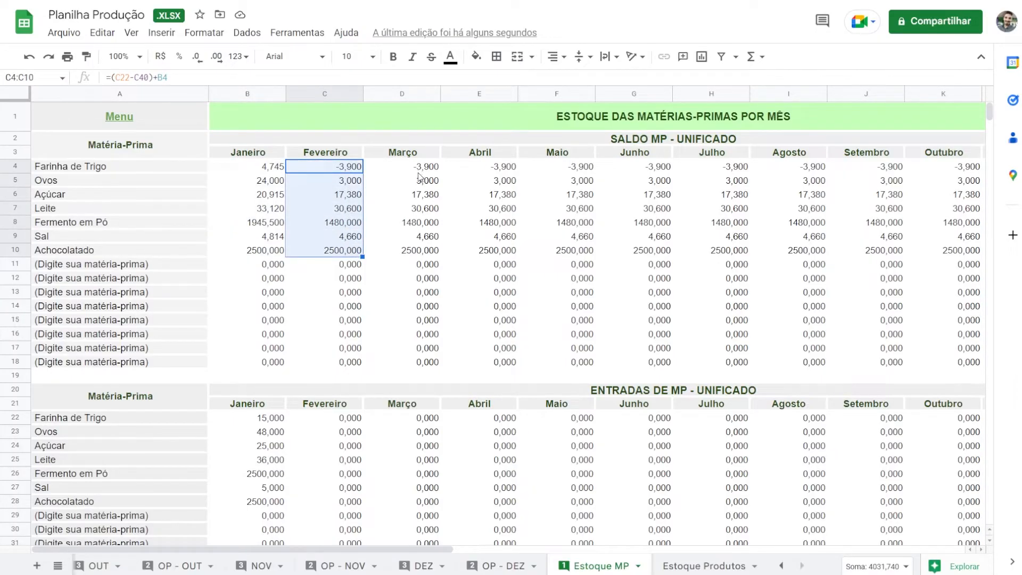
pyautogui.moveTo(419, 168); pyautogui.dragTo(433, 253)
pyautogui.moveTo(491, 167); pyautogui.dragTo(487, 257)
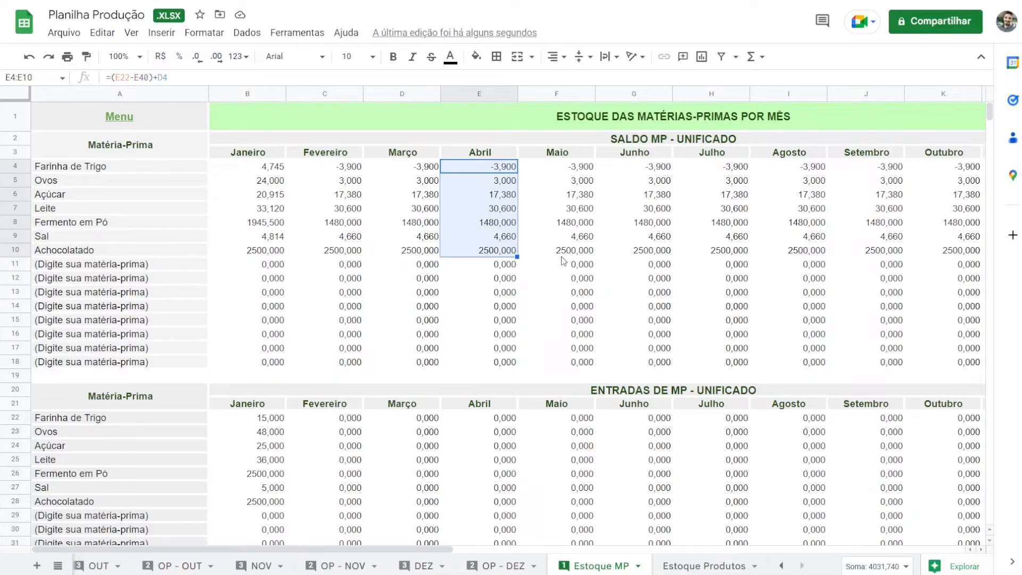
# Record February purchases of 15 for Farinha de Trigo, 36 for Ovos and 15 for Açúcar in the FEV sheet
pyautogui.scroll(3, 258, 567)
pyautogui.scroll(10, 258, 567)
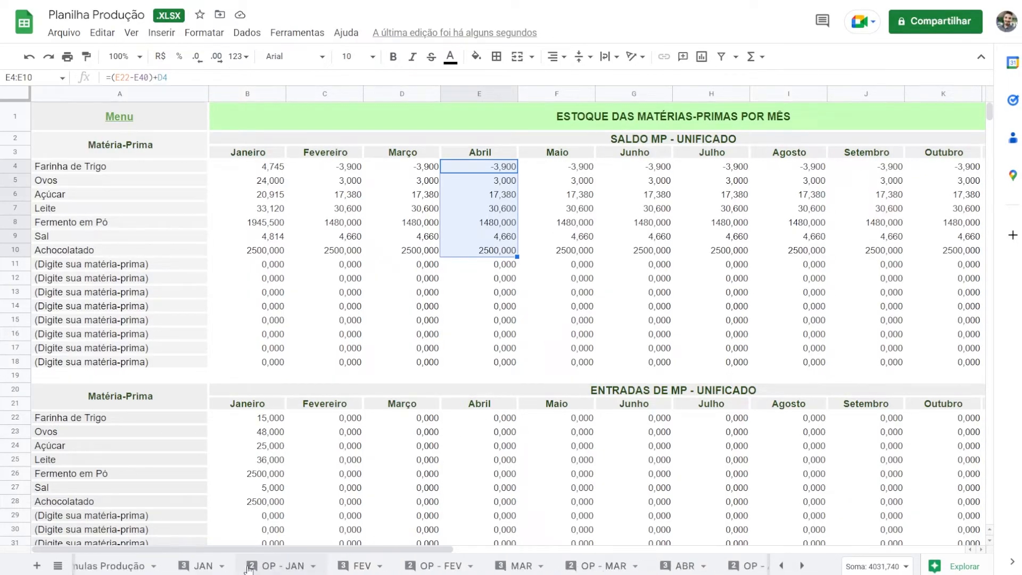
pyautogui.click(359, 566)
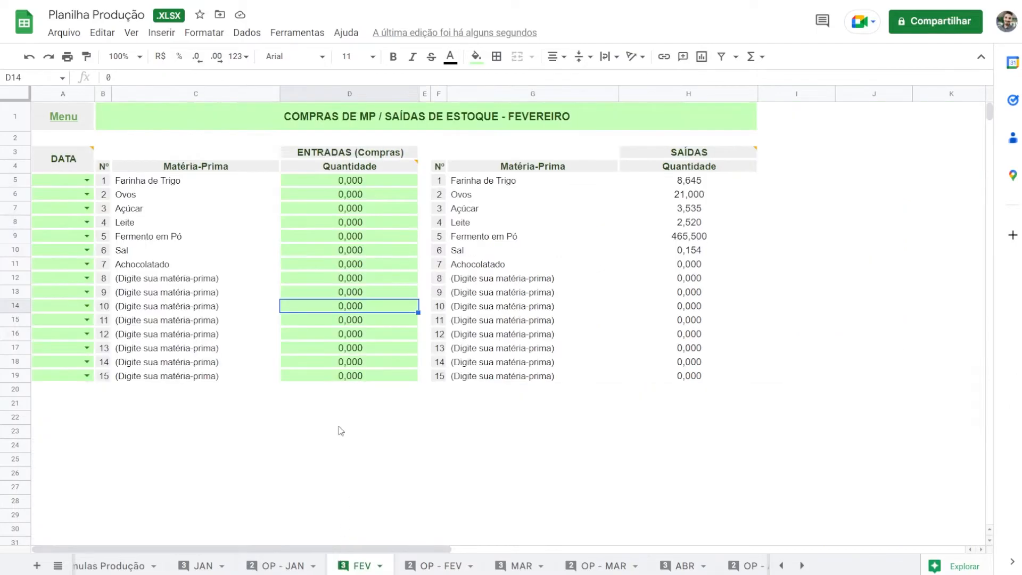
pyautogui.click(363, 184)
pyautogui.write('15')
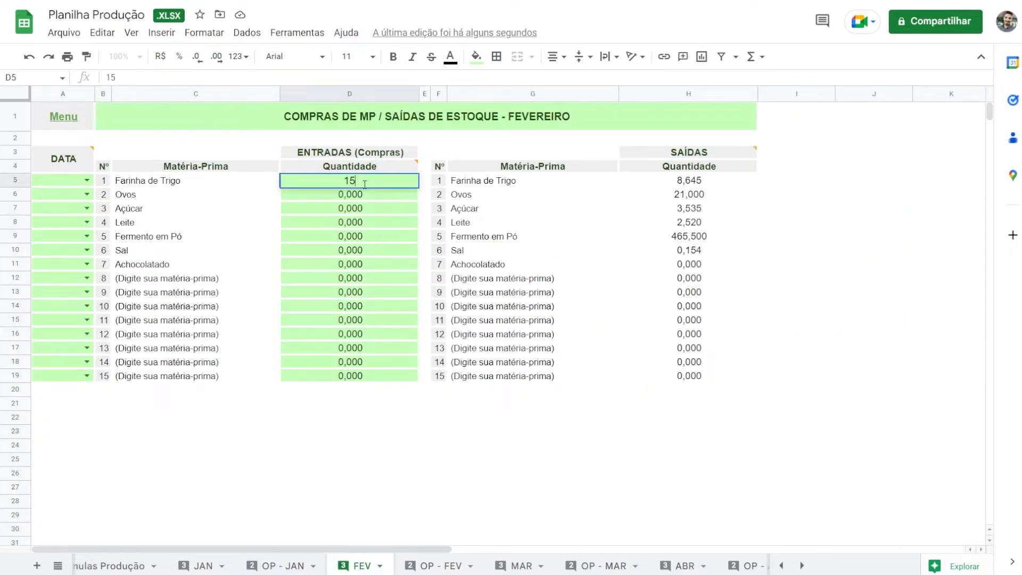
pyautogui.press('Return')
pyautogui.write('3')
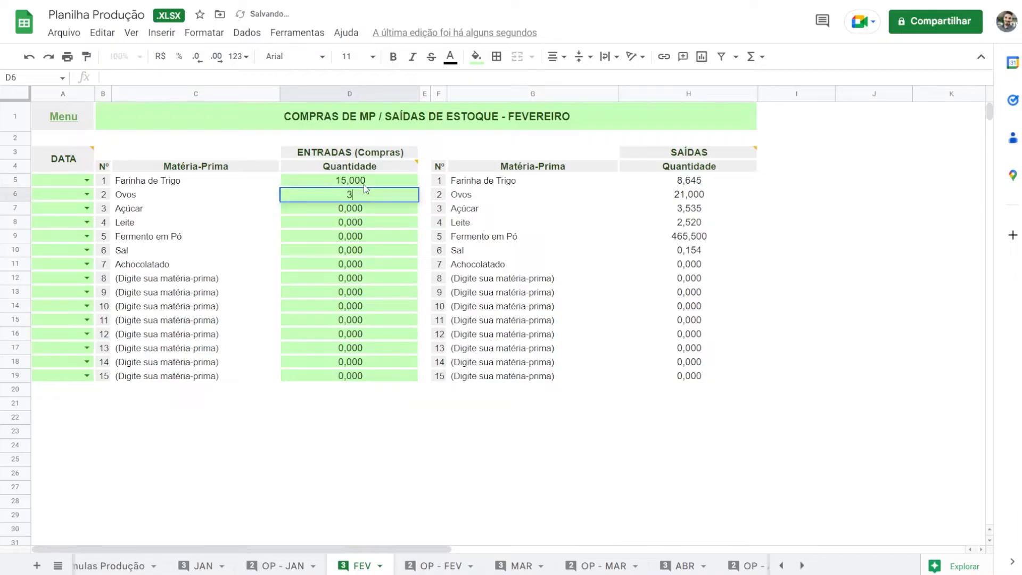
pyautogui.press('Return')
pyautogui.write('15')
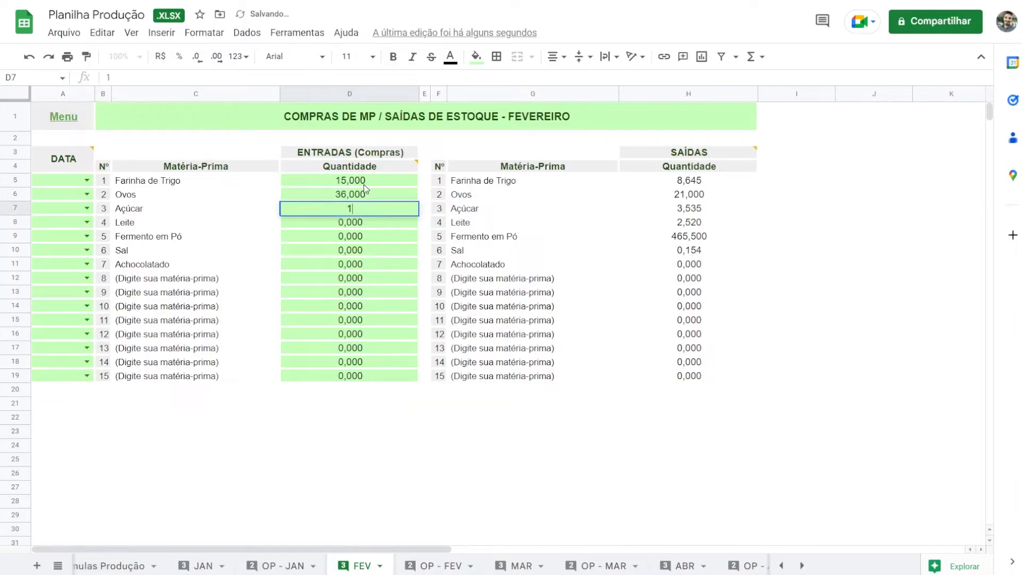
pyautogui.press('Return')
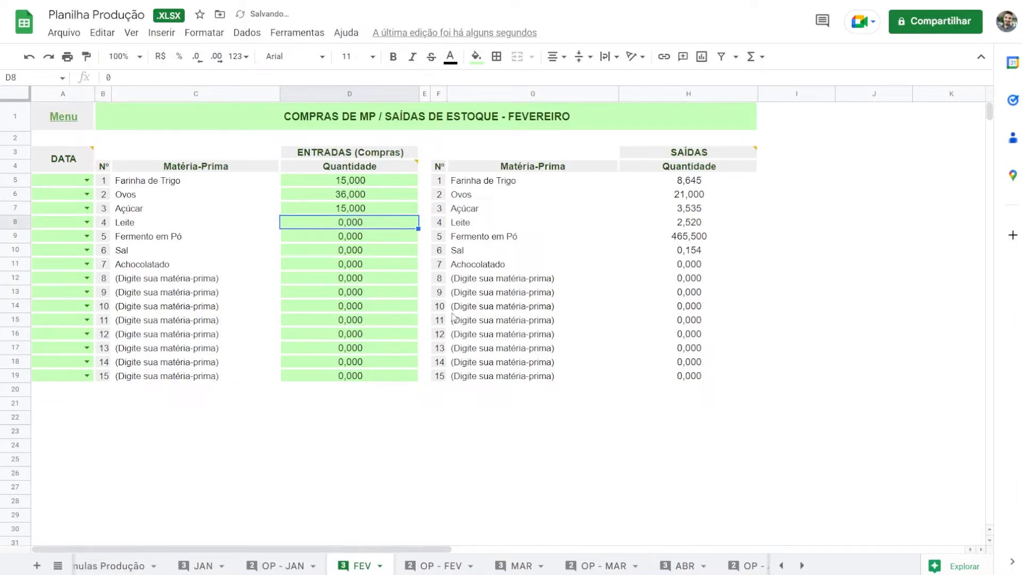
# Check the February balance of Farinha de Trigo in the Estoque MP sheet
pyautogui.scroll(-6, 584, 565)
pyautogui.scroll(-8, 579, 567)
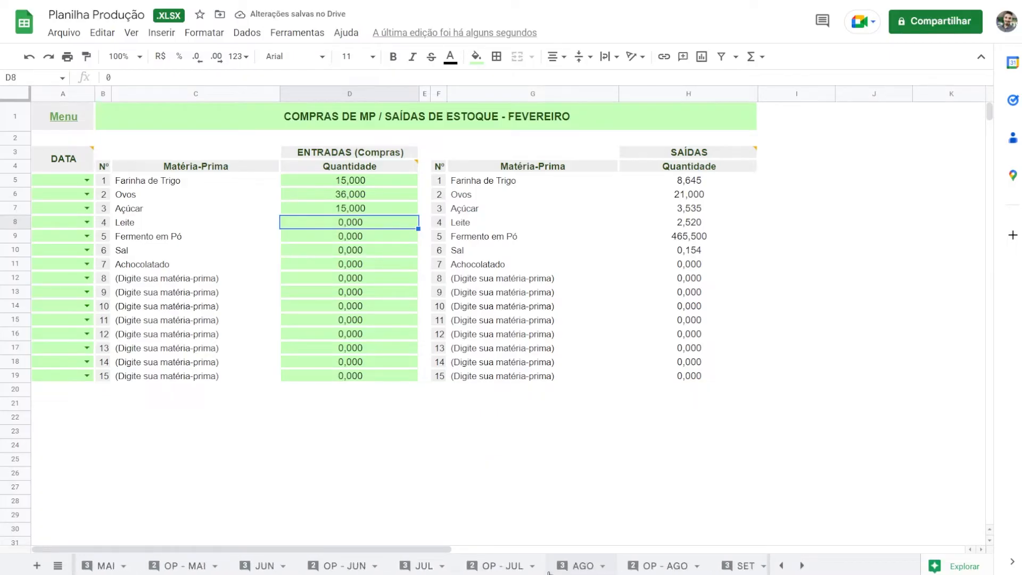
pyautogui.click(608, 566)
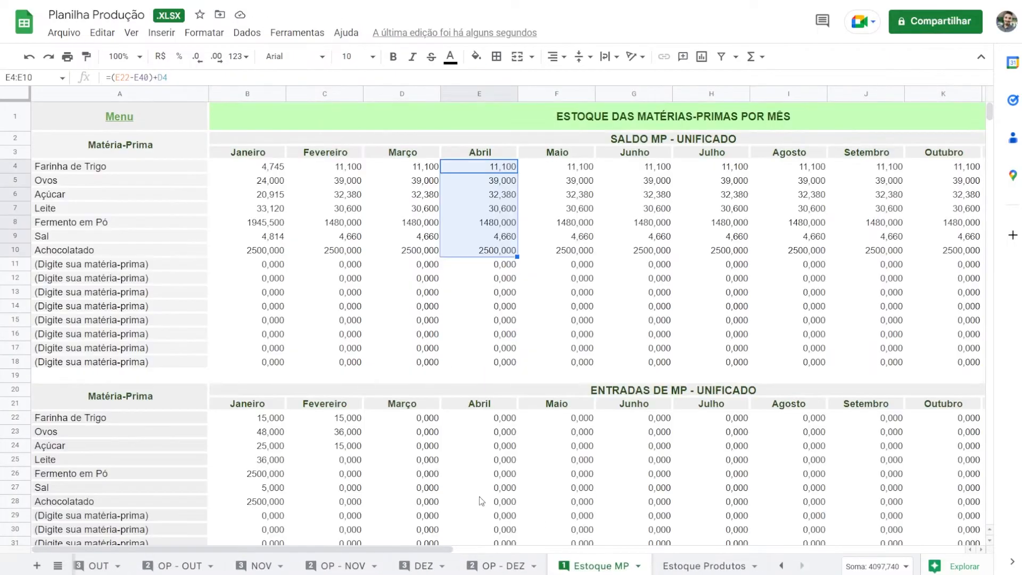
pyautogui.click(357, 170)
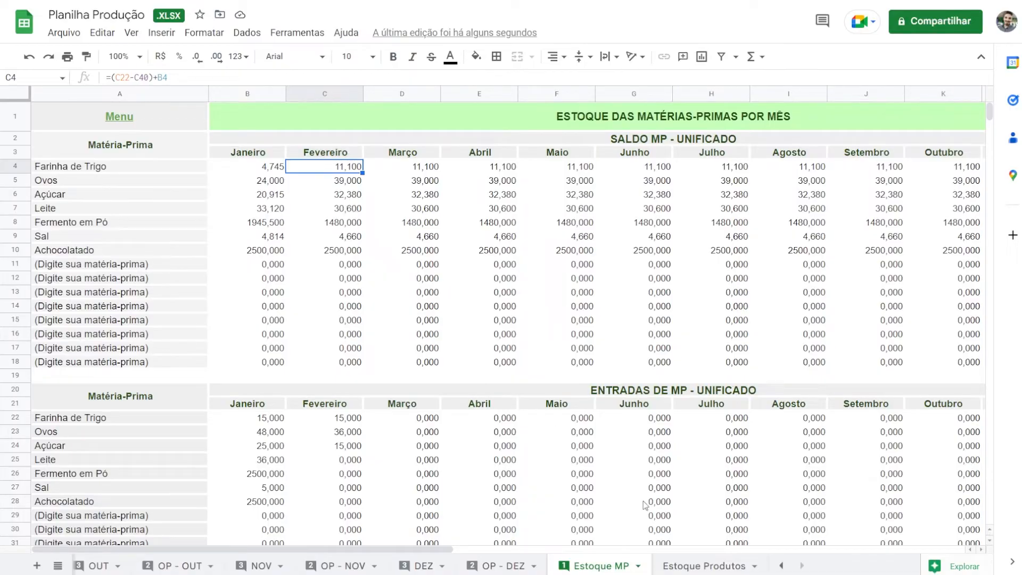
# Examine the January and February quantities of Bolo and Pão Francês in the Estoque Produtos sheet
pyautogui.click(704, 565)
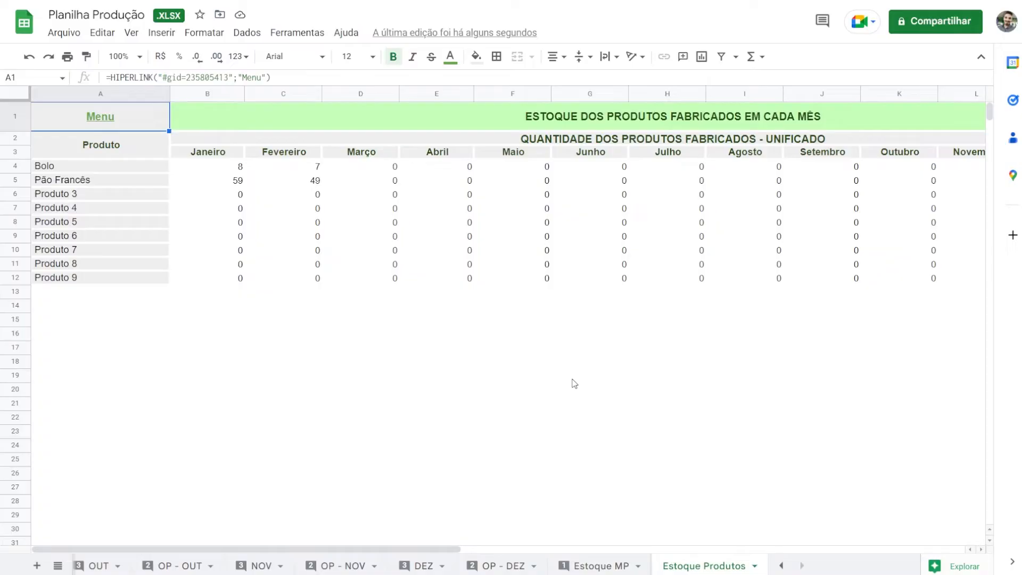
pyautogui.click(223, 172)
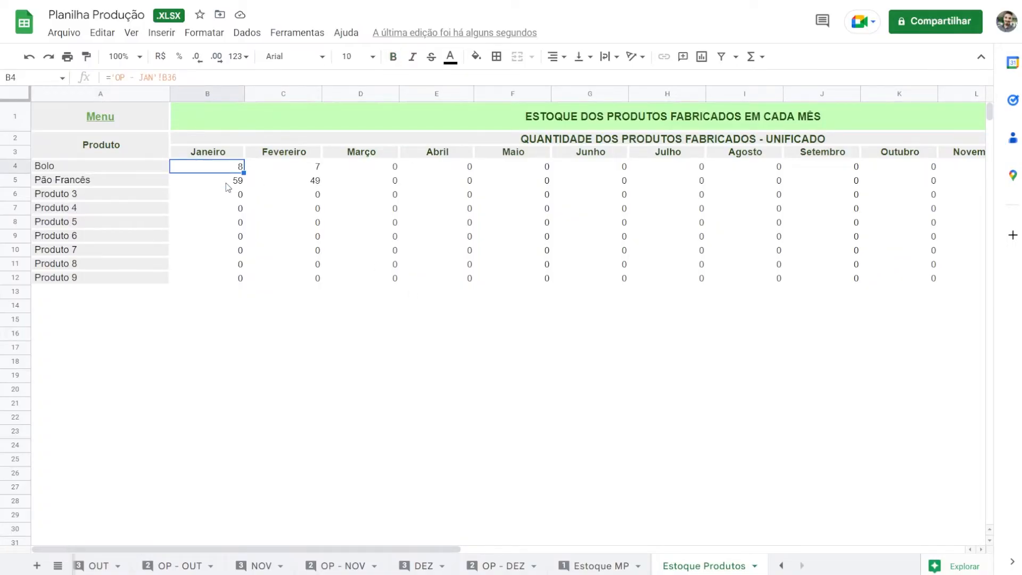
pyautogui.click(236, 181)
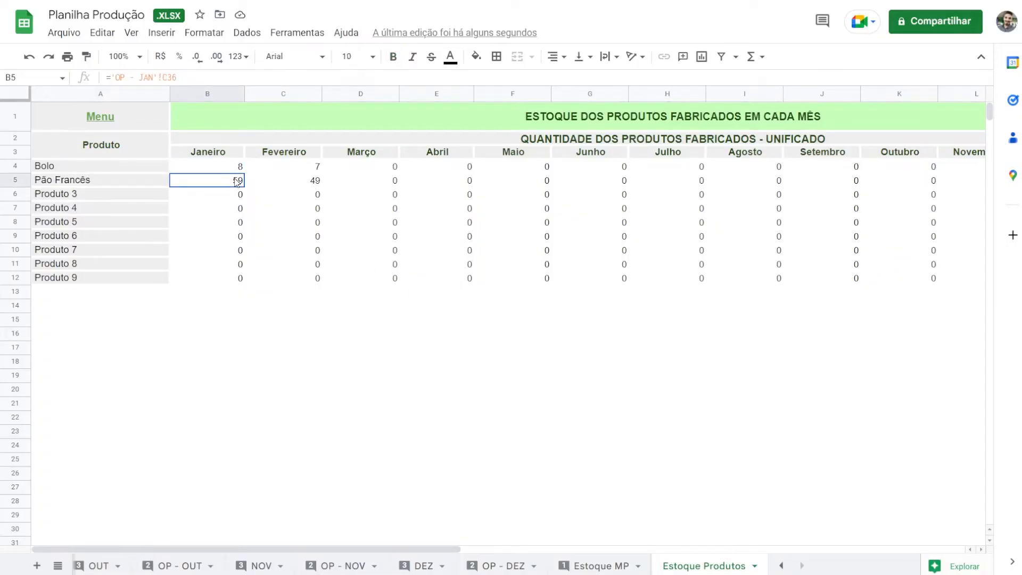
pyautogui.click(283, 170)
pyautogui.click(284, 182)
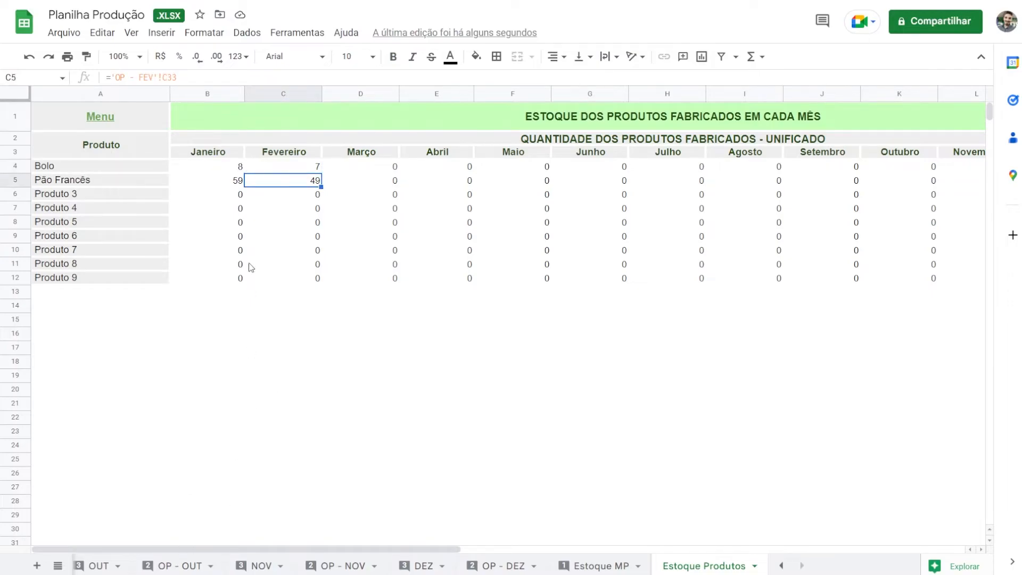
pyautogui.click(223, 180)
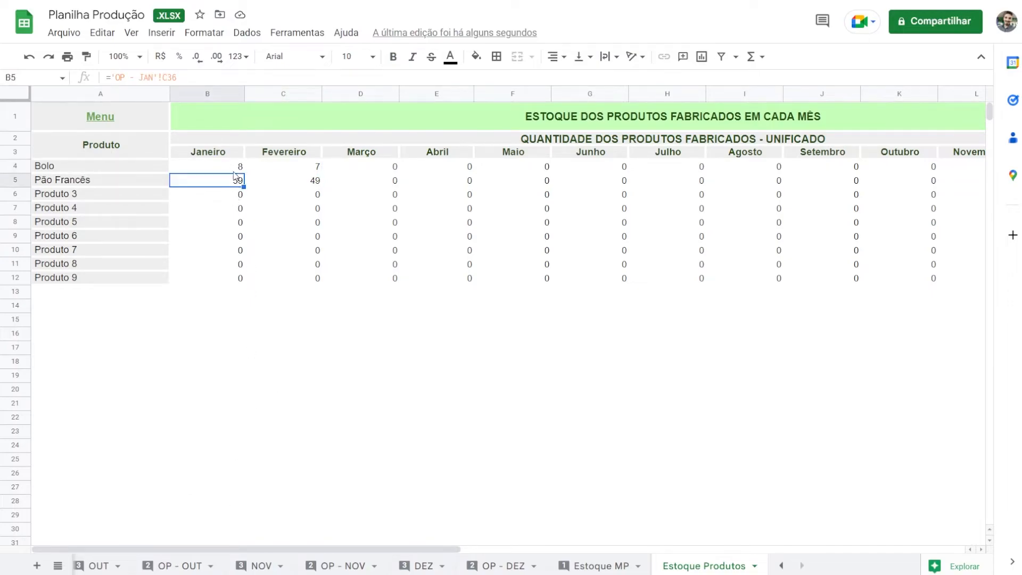
pyautogui.click(235, 170)
# Record a production of 1 Bolo and 1 Pão Francês for 05/01 in the OP - JAN sheet
pyautogui.scroll(15, 176, 566)
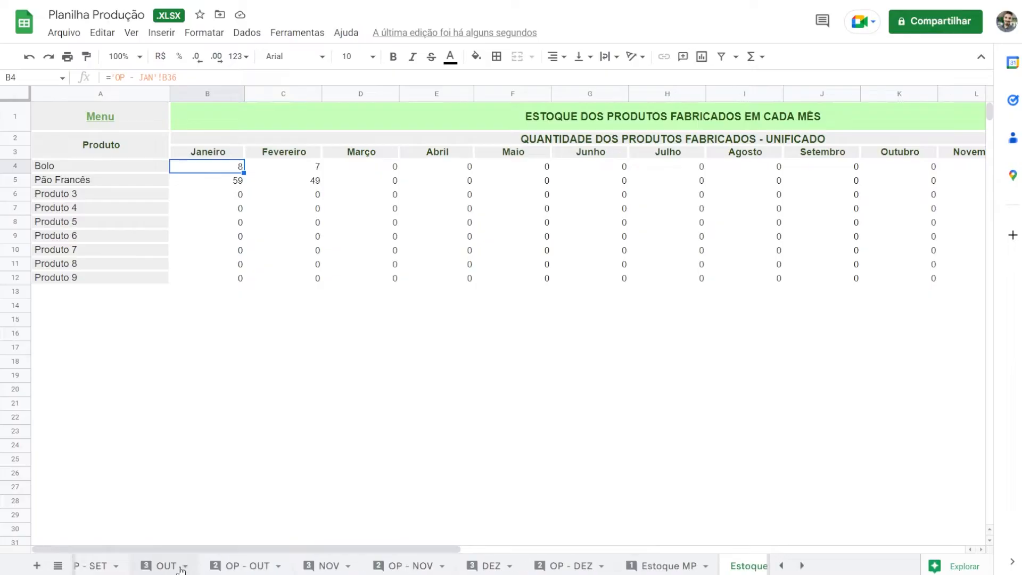
pyautogui.scroll(2, 256, 565)
pyautogui.scroll(-5, 334, 565)
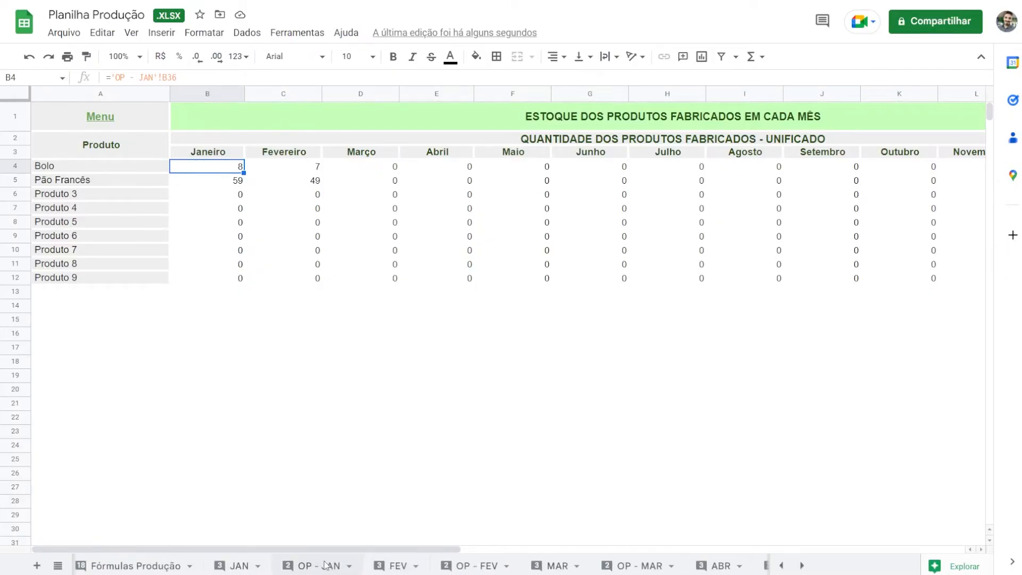
pyautogui.click(322, 565)
pyautogui.click(179, 241)
pyautogui.write('1')
pyautogui.press('Tab')
pyautogui.write('1')
pyautogui.press('Tab')
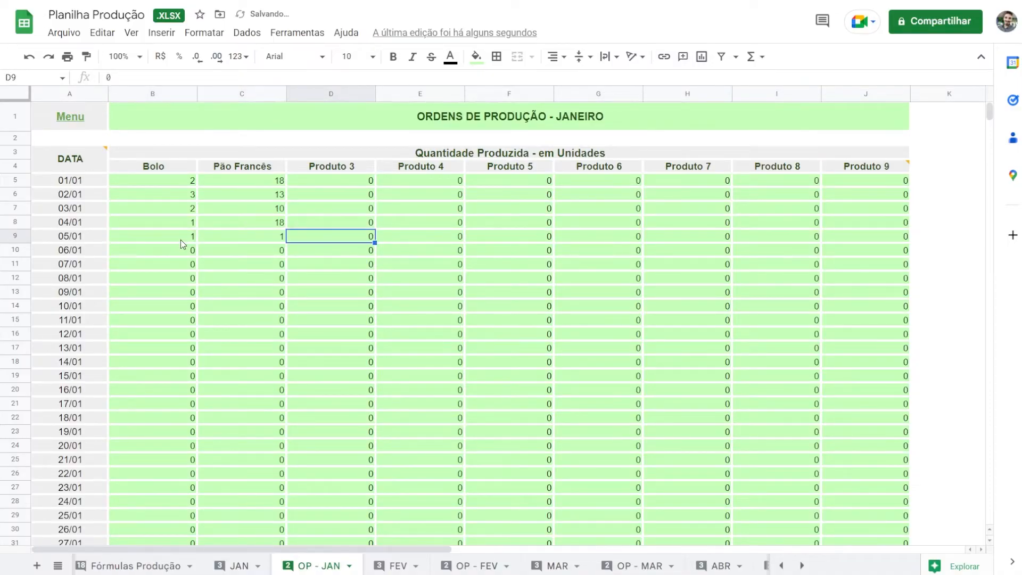
# Check the January totals of Bolo and Pão Francês in the Estoque Produtos sheet against the added production
pyautogui.scroll(-10, 678, 568)
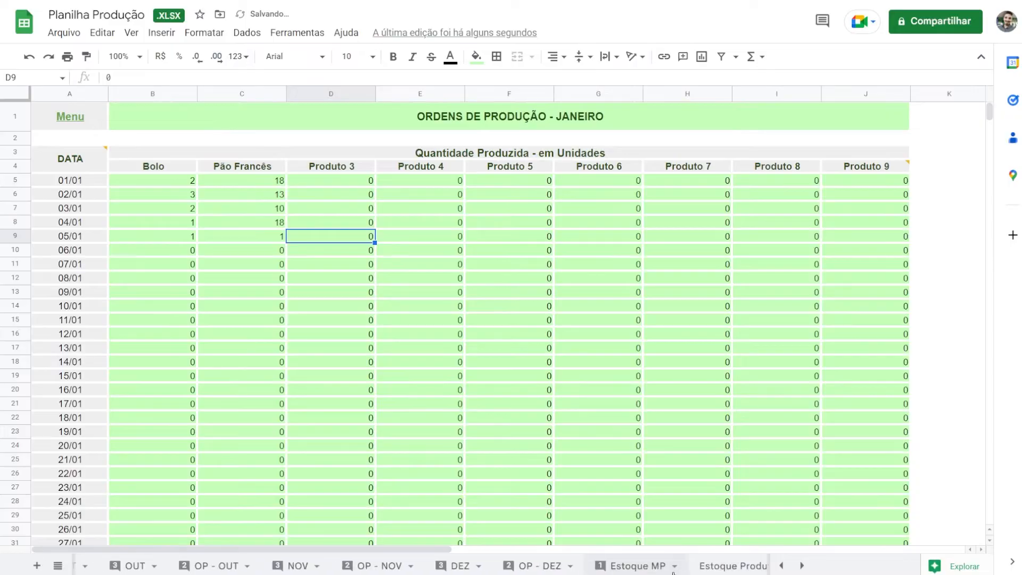
pyautogui.click(696, 568)
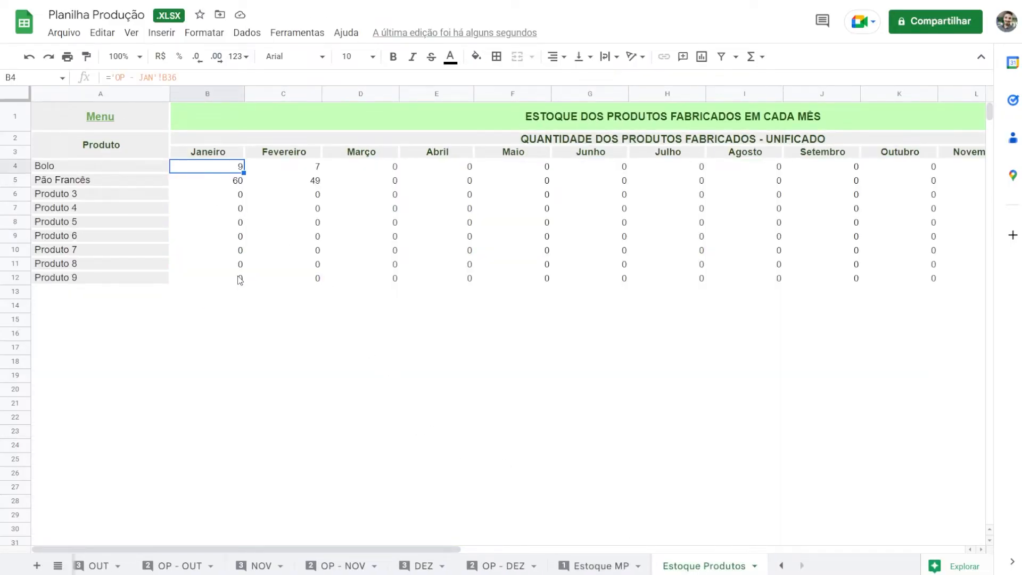
pyautogui.click(210, 185)
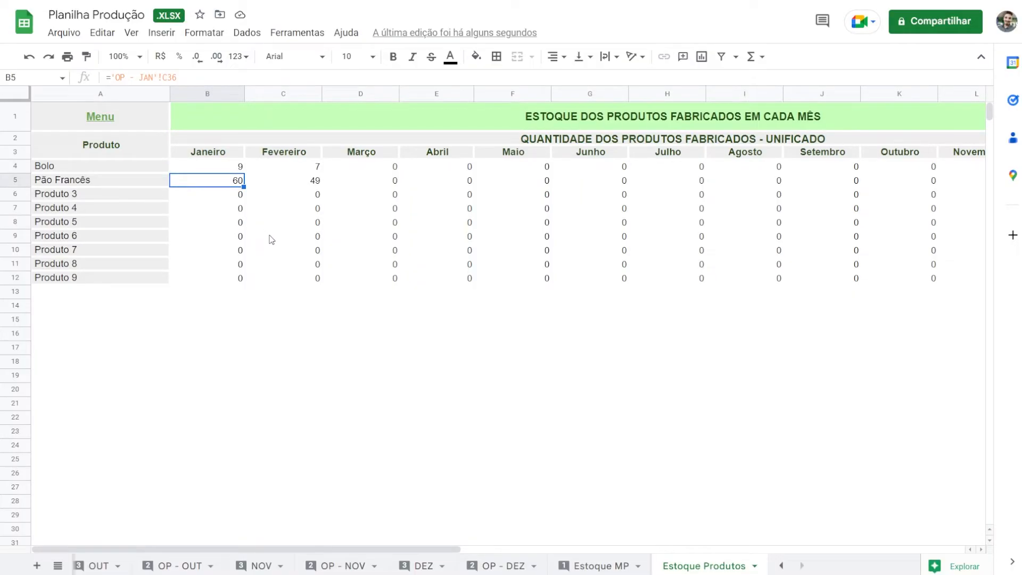
# Review the Matérias-Primas, Fórmulas Produção, JAN and OP - JAN sheets in order
pyautogui.scroll(3, 494, 573)
pyautogui.scroll(8, 494, 573)
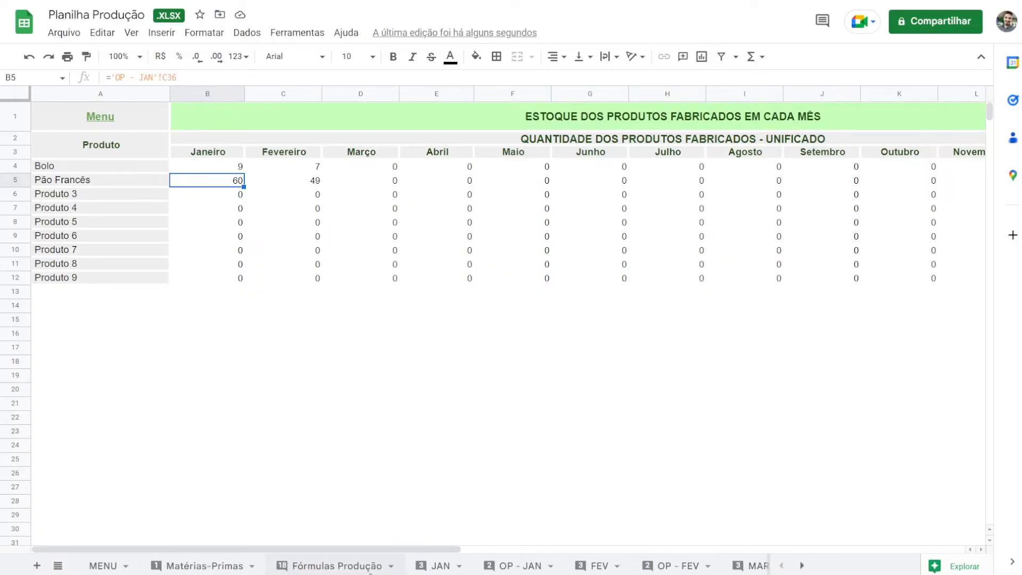
pyautogui.click(200, 570)
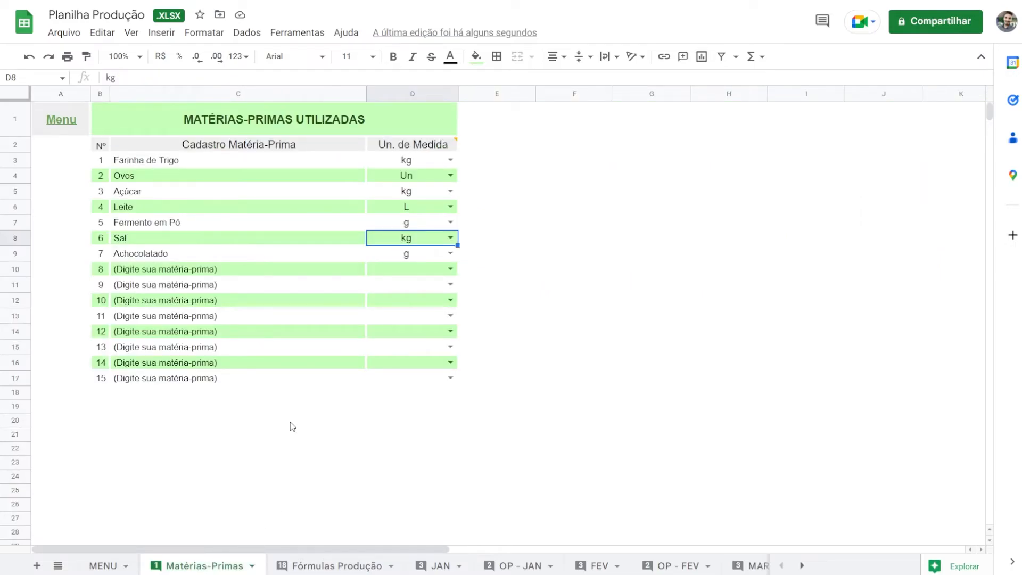
pyautogui.click(322, 565)
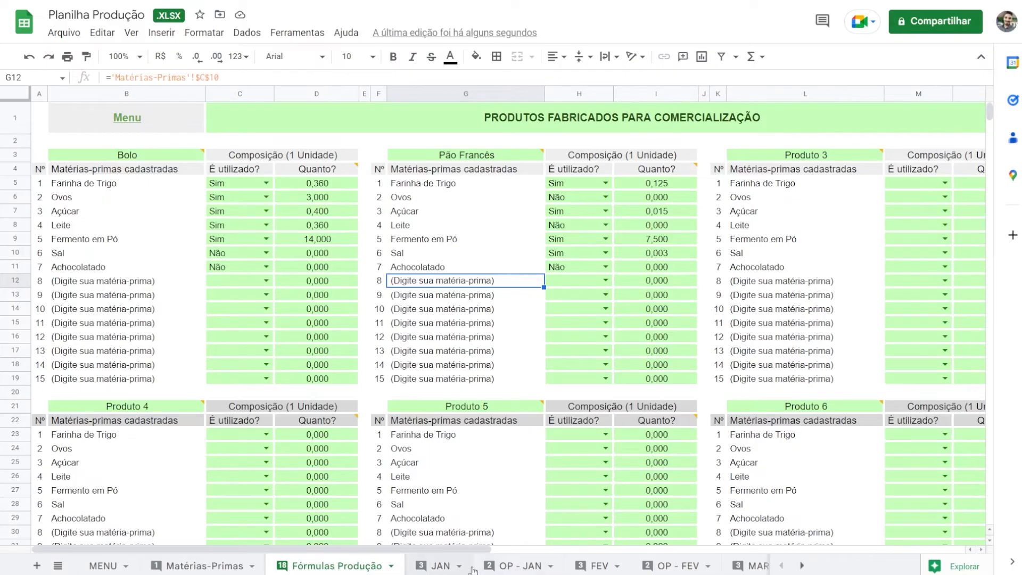
pyautogui.click(440, 566)
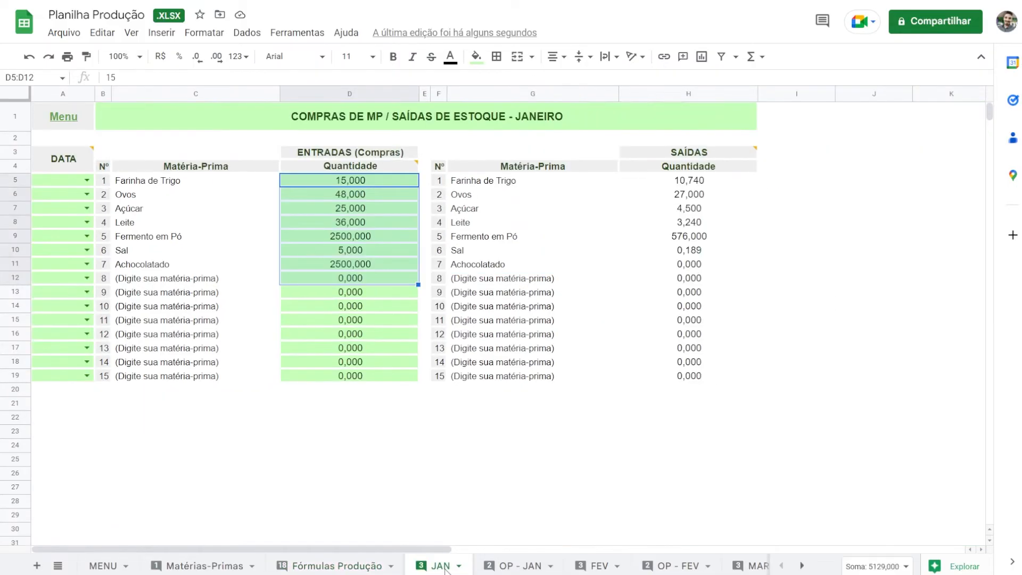
pyautogui.click(486, 569)
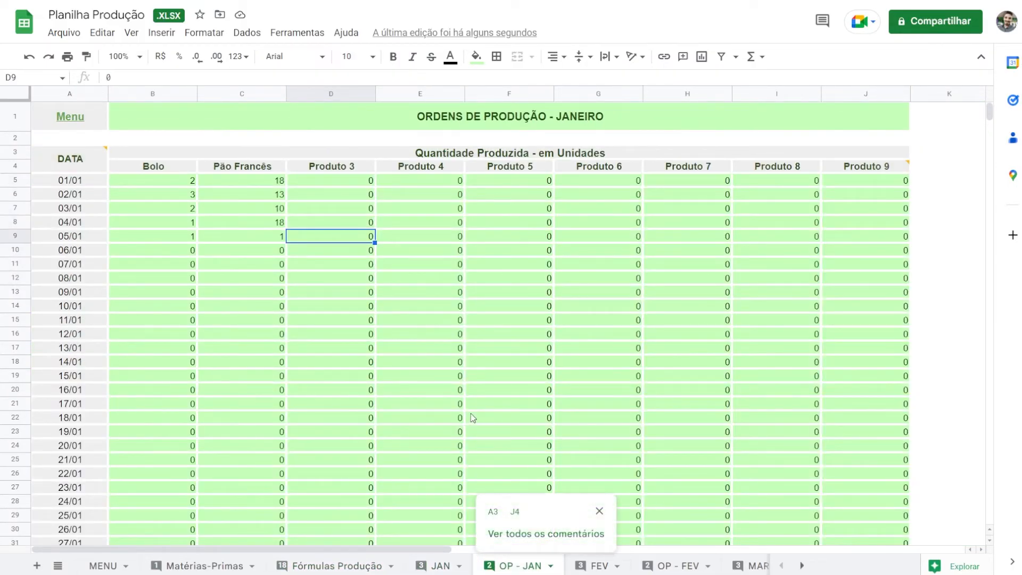